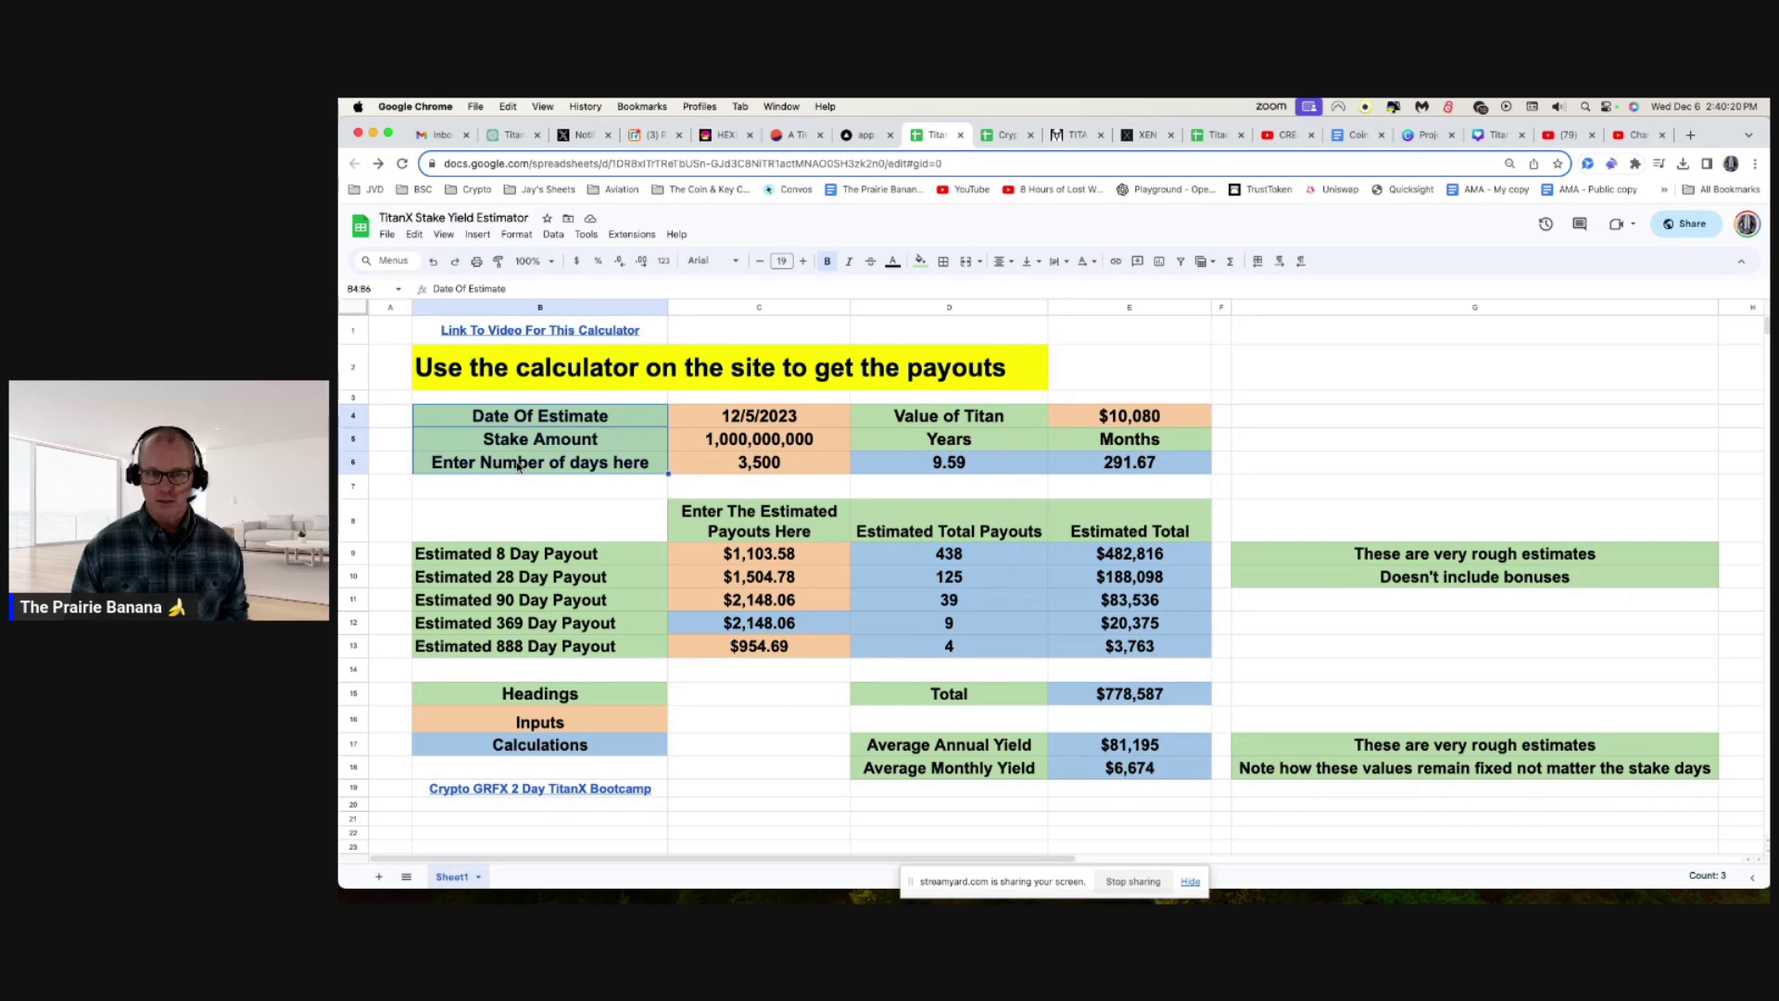
- Set the number of stake days in the yield estimator to 2000
{"action": "left_click_drag", "start_coordinate": [514, 554], "coordinate": [517, 646]}
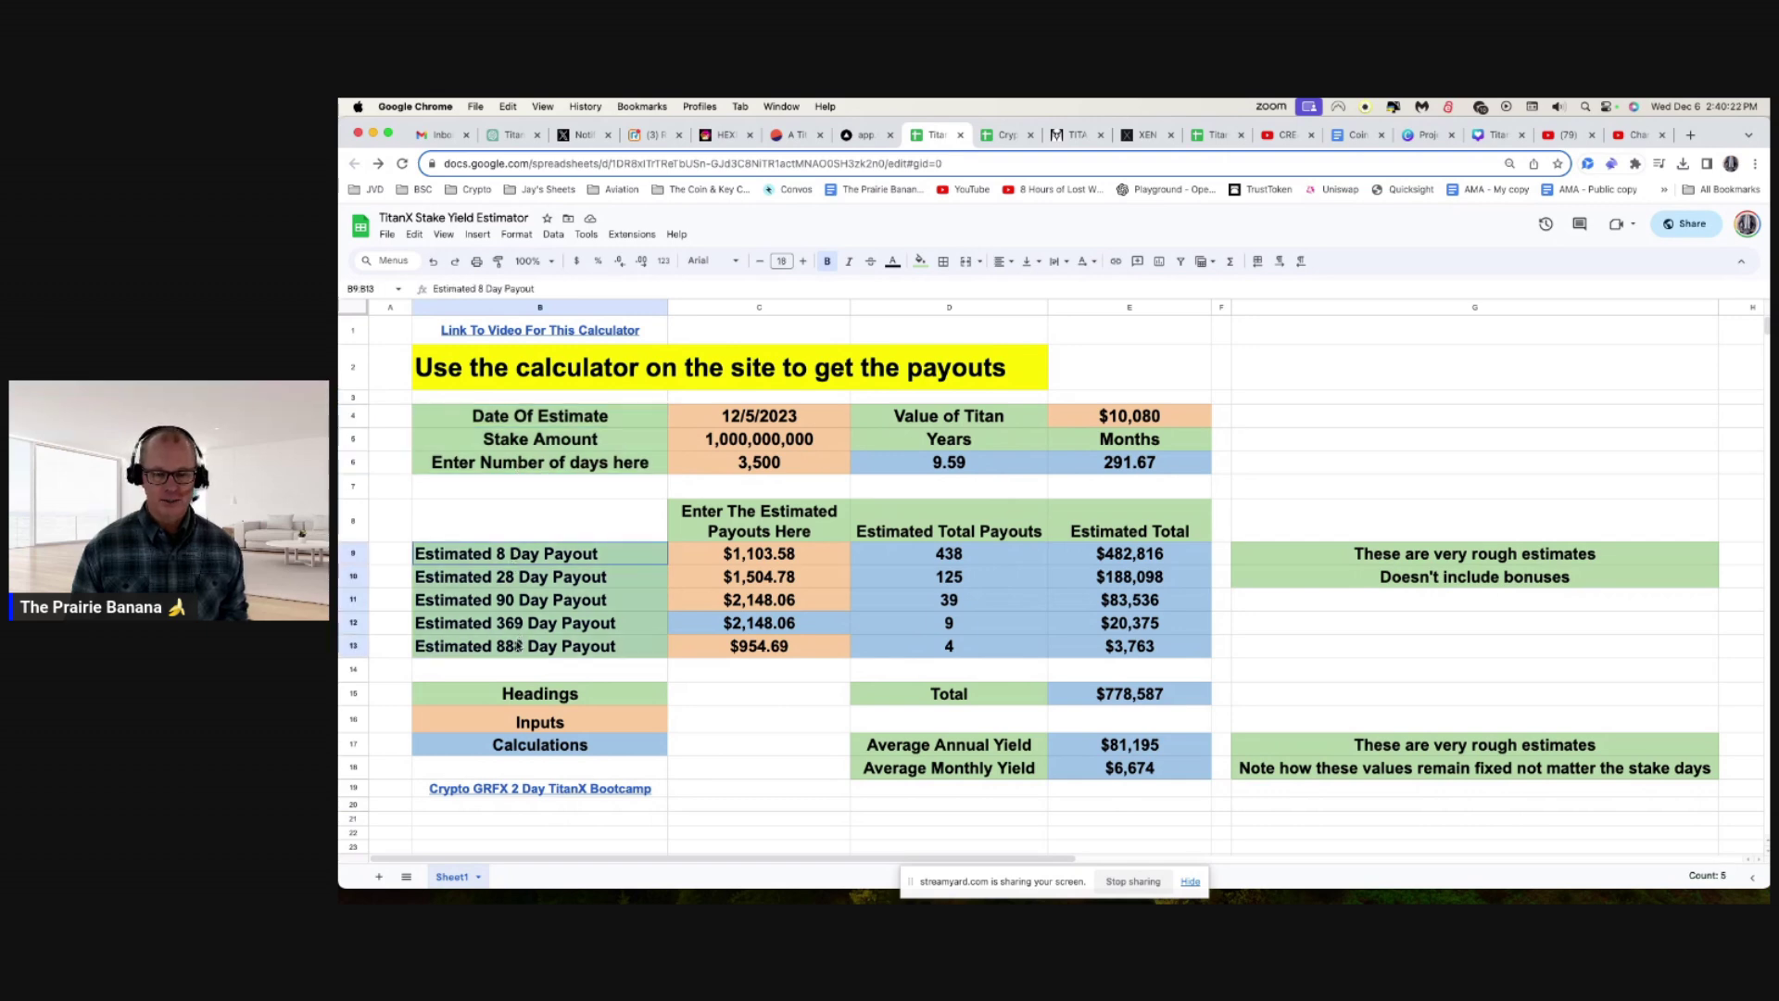
{"action": "left_click", "coordinate": [760, 427]}
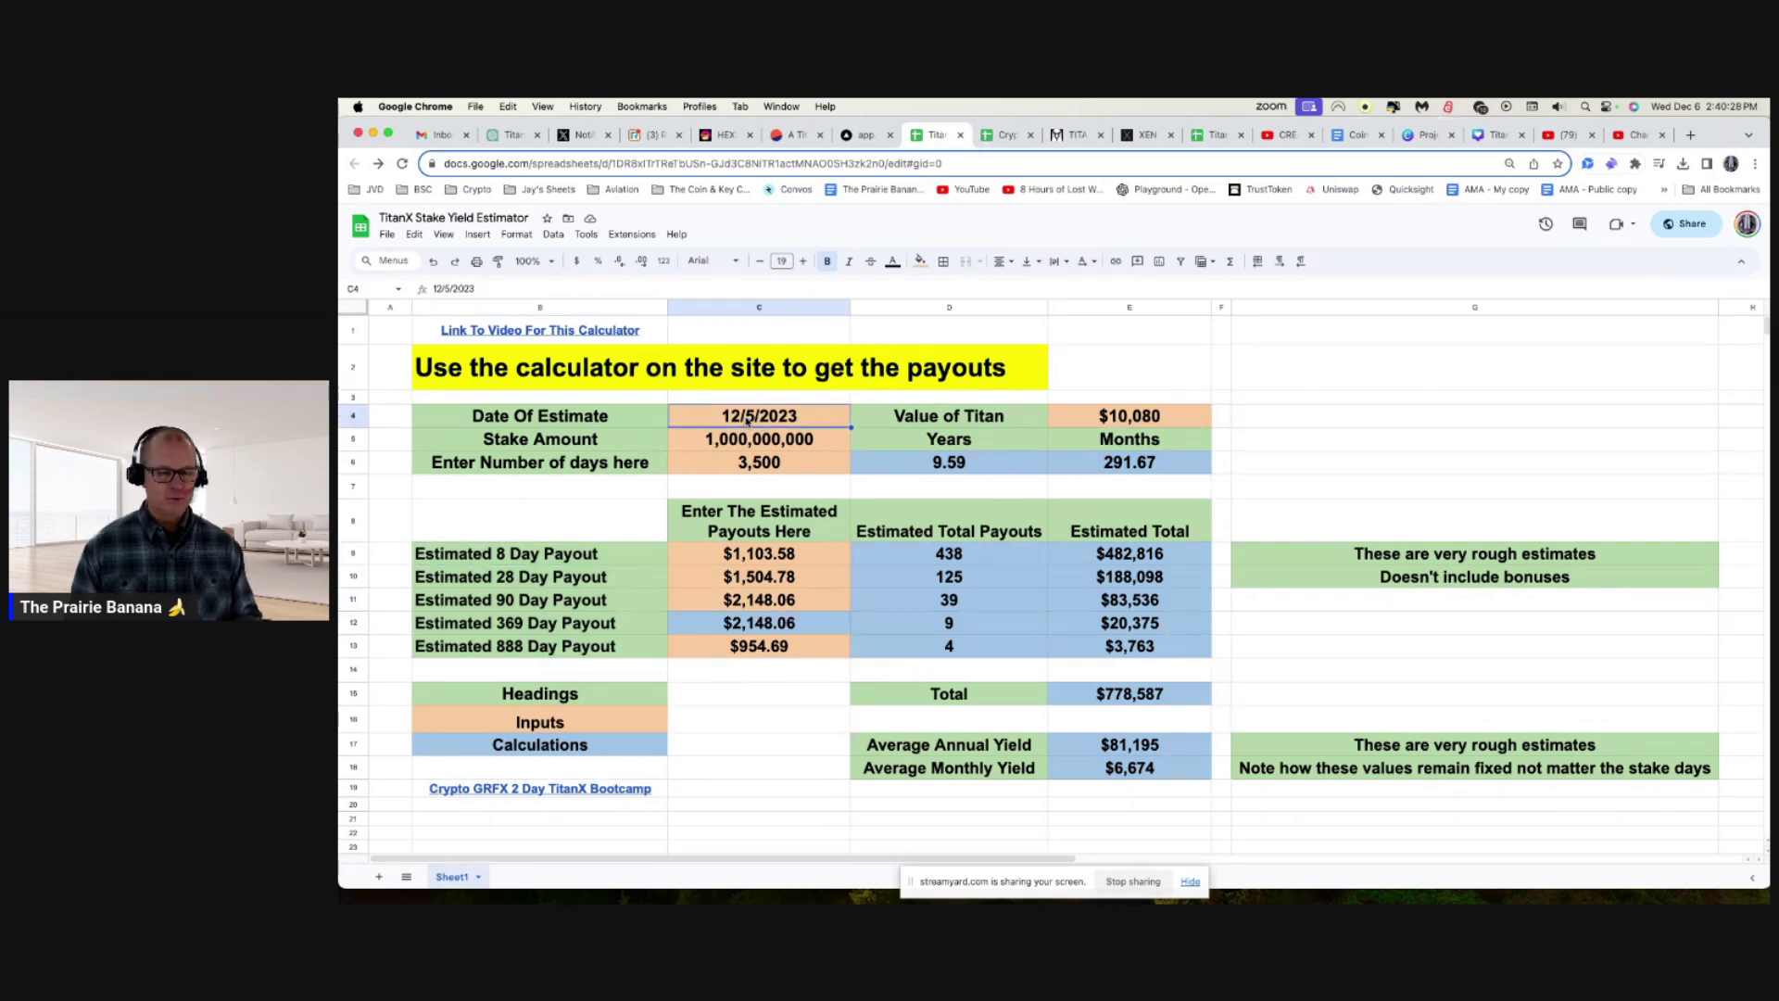
{"action": "left_click", "coordinate": [734, 466]}
{"action": "left_click", "coordinate": [731, 444]}
{"action": "left_click", "coordinate": [735, 461]}
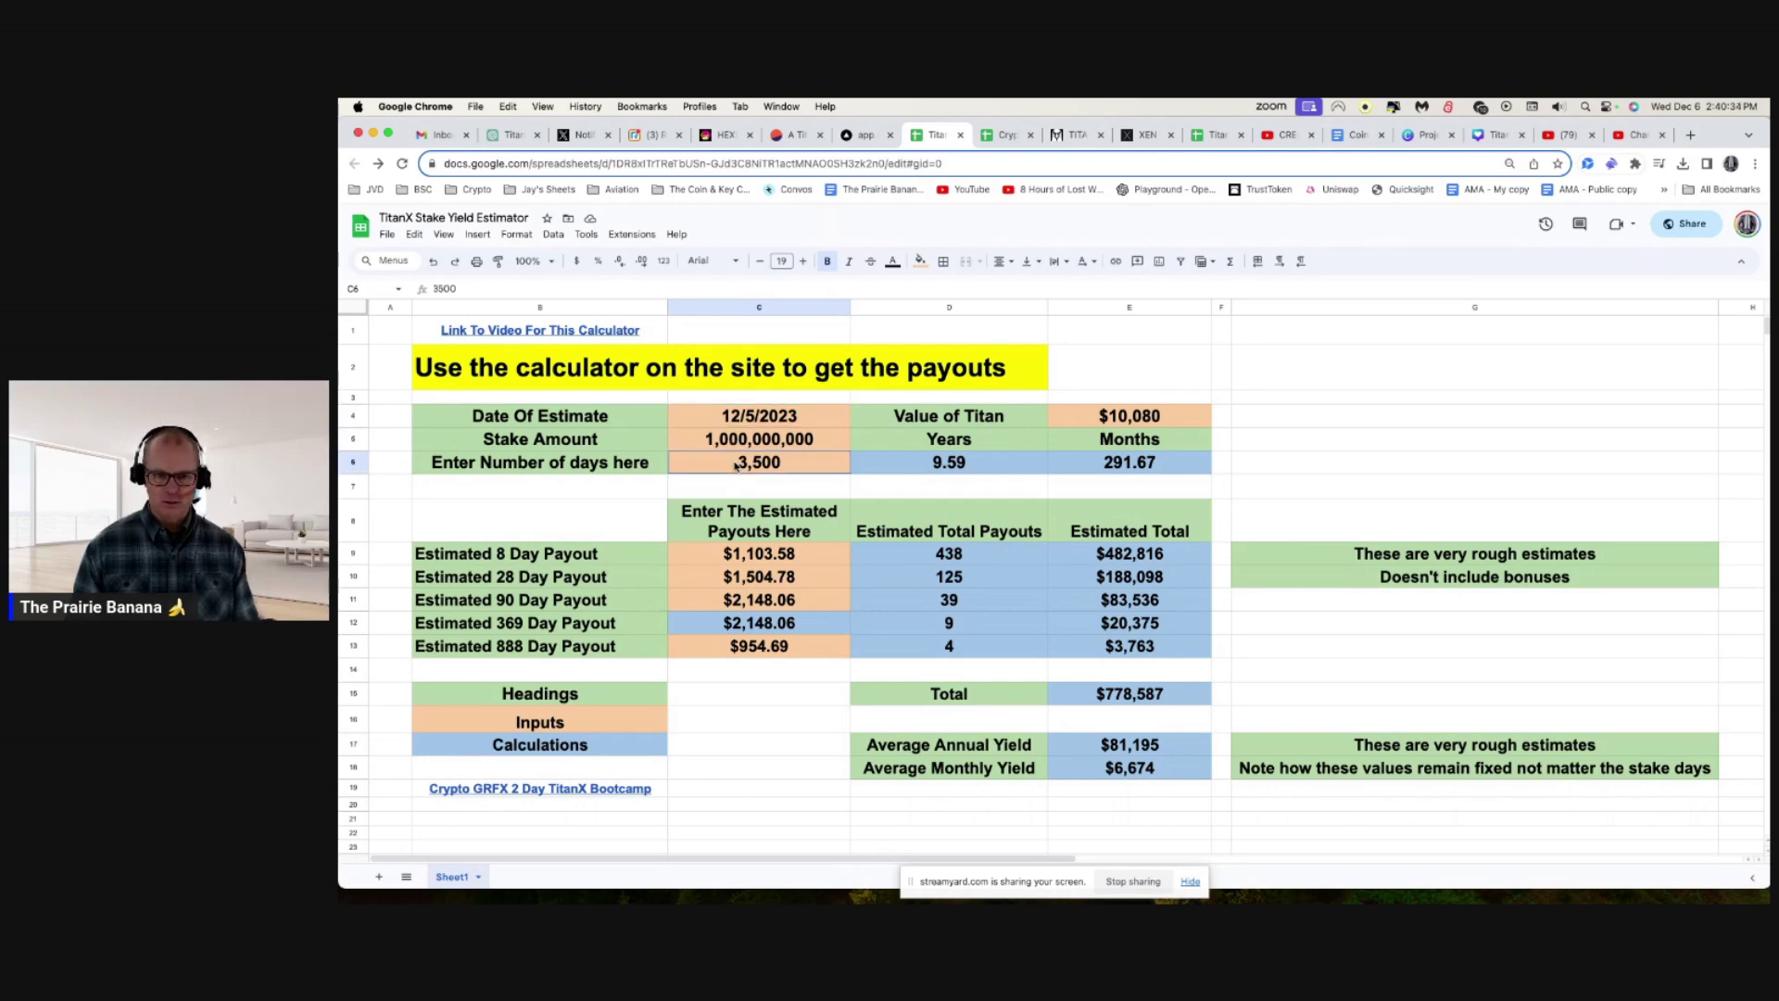
{"action": "type", "text": "2000"}
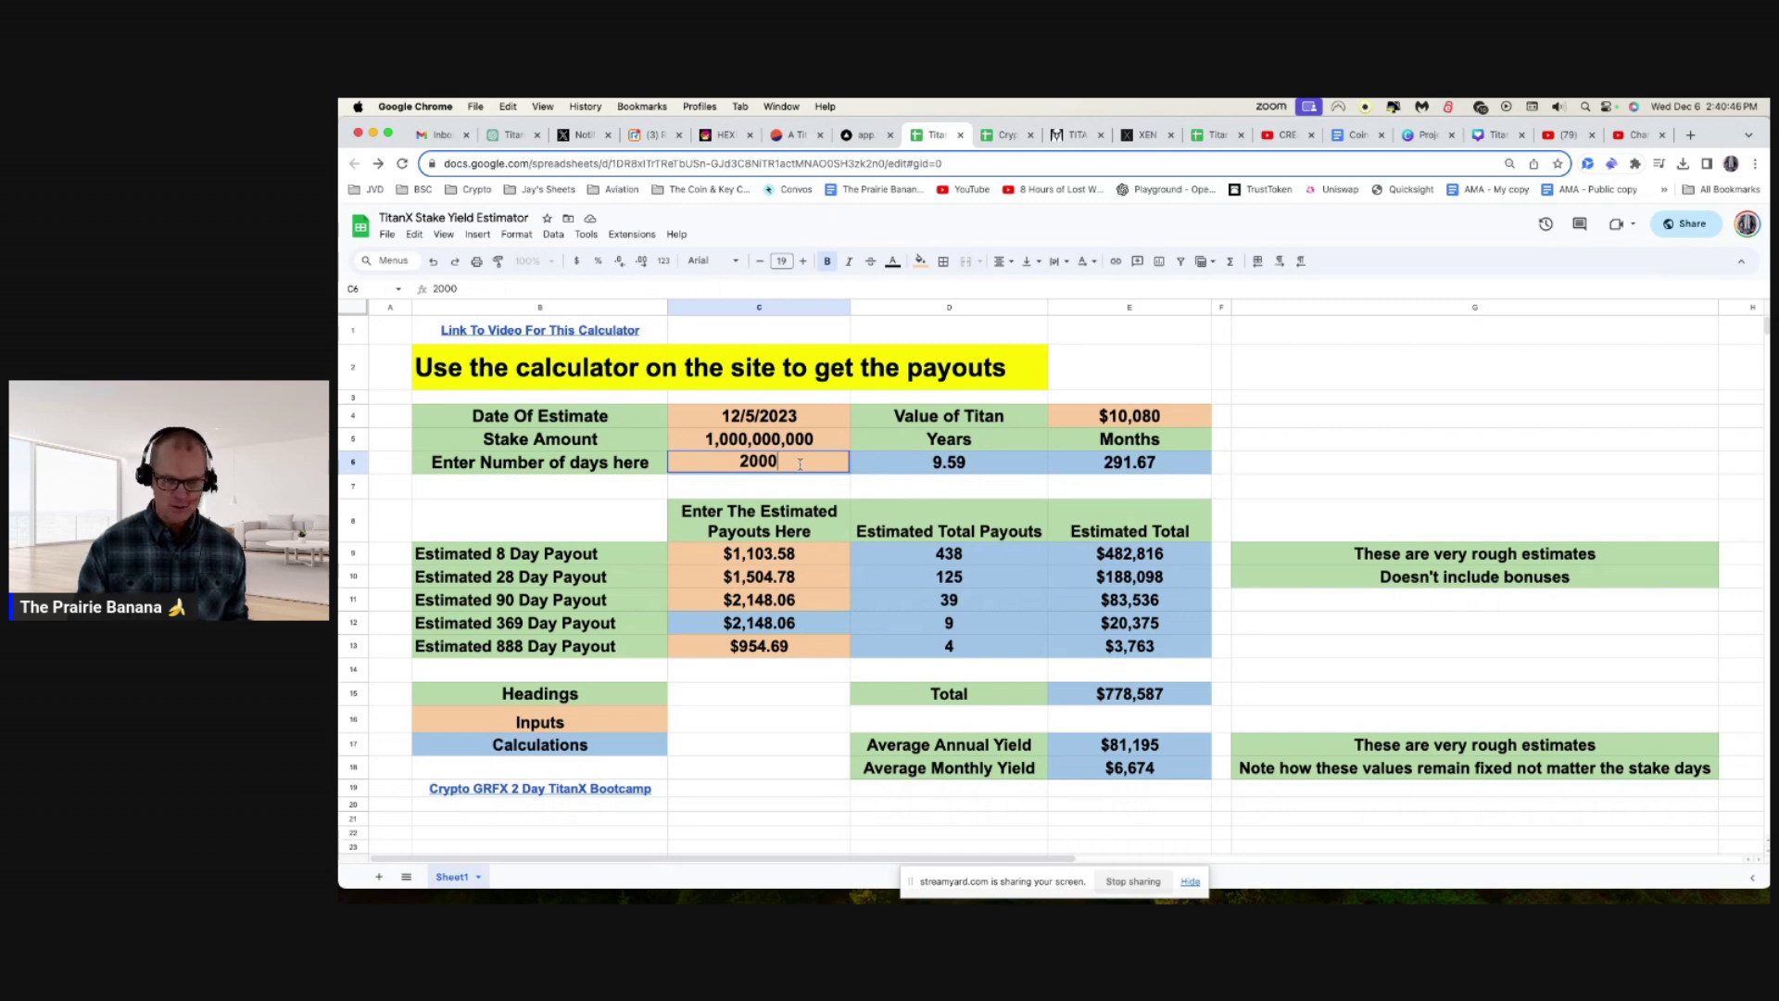
{"action": "key", "text": "Return"}
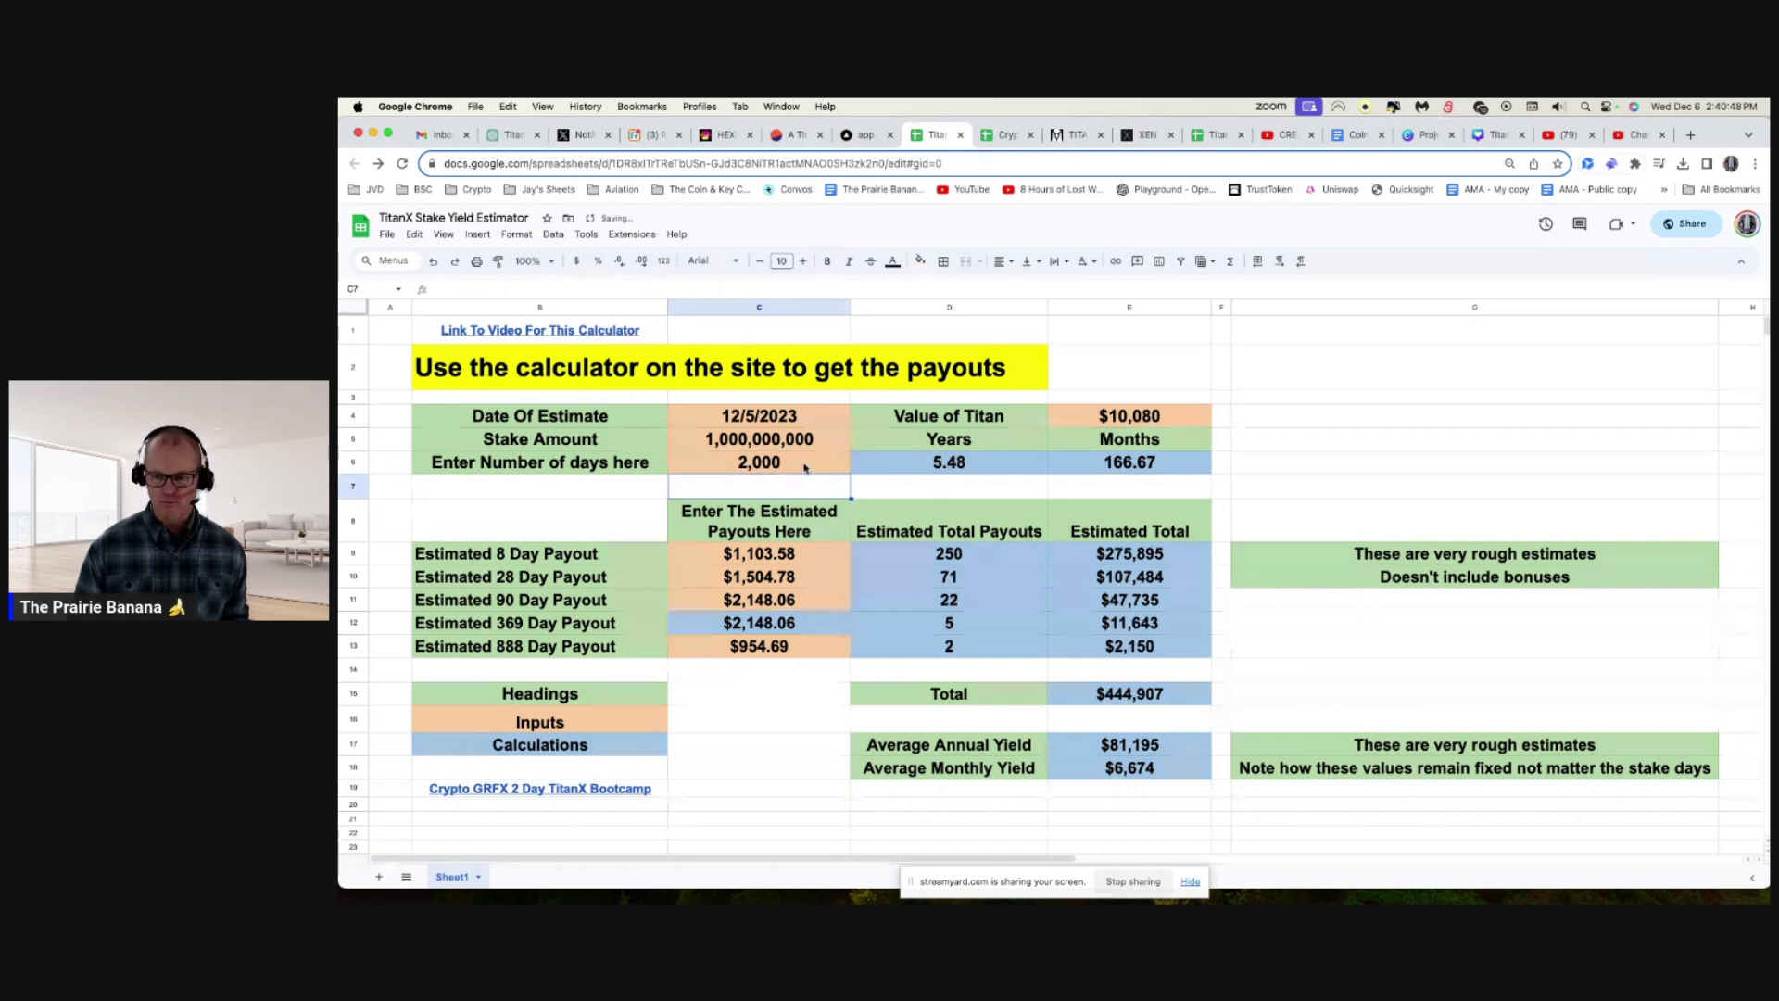
- Change the number of stake days to 3500
{"action": "left_click", "coordinate": [793, 466]}
{"action": "type", "text": "34500"}
{"action": "key", "text": "BackSpace"}
{"action": "key", "text": "BackSpace"}
{"action": "key", "text": "BackSpace"}
{"action": "key", "text": "BackSpace"}
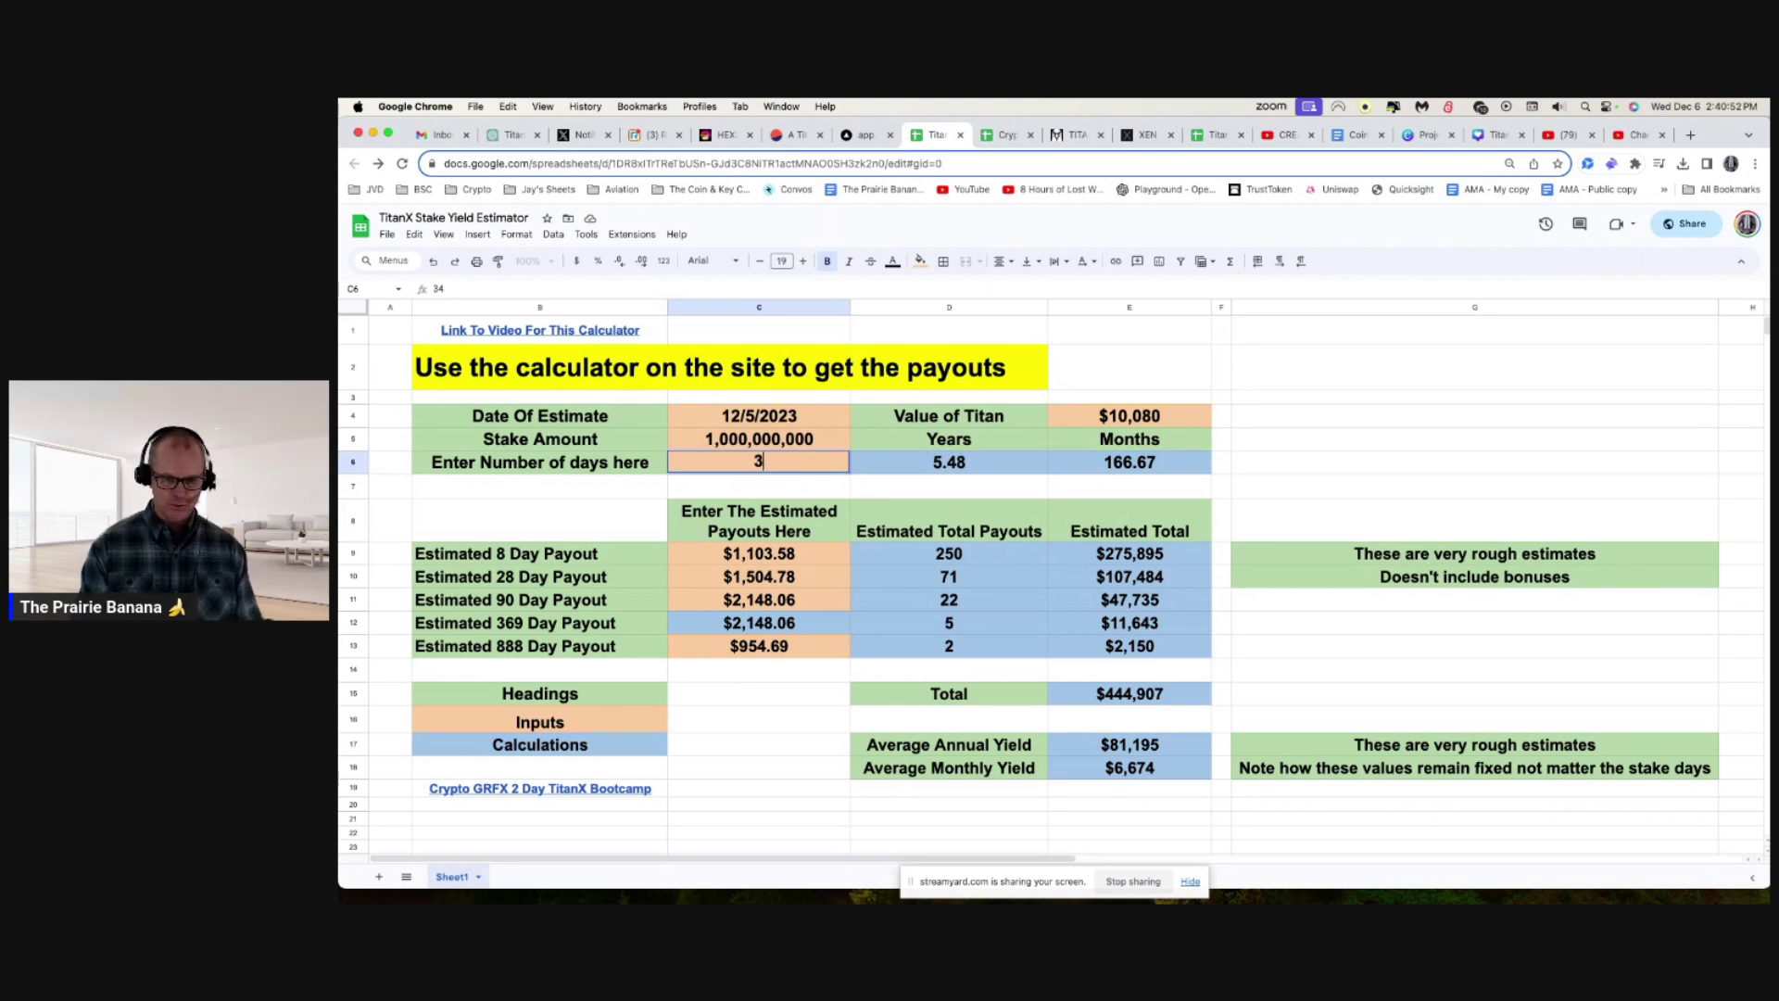
{"action": "type", "text": "500"}
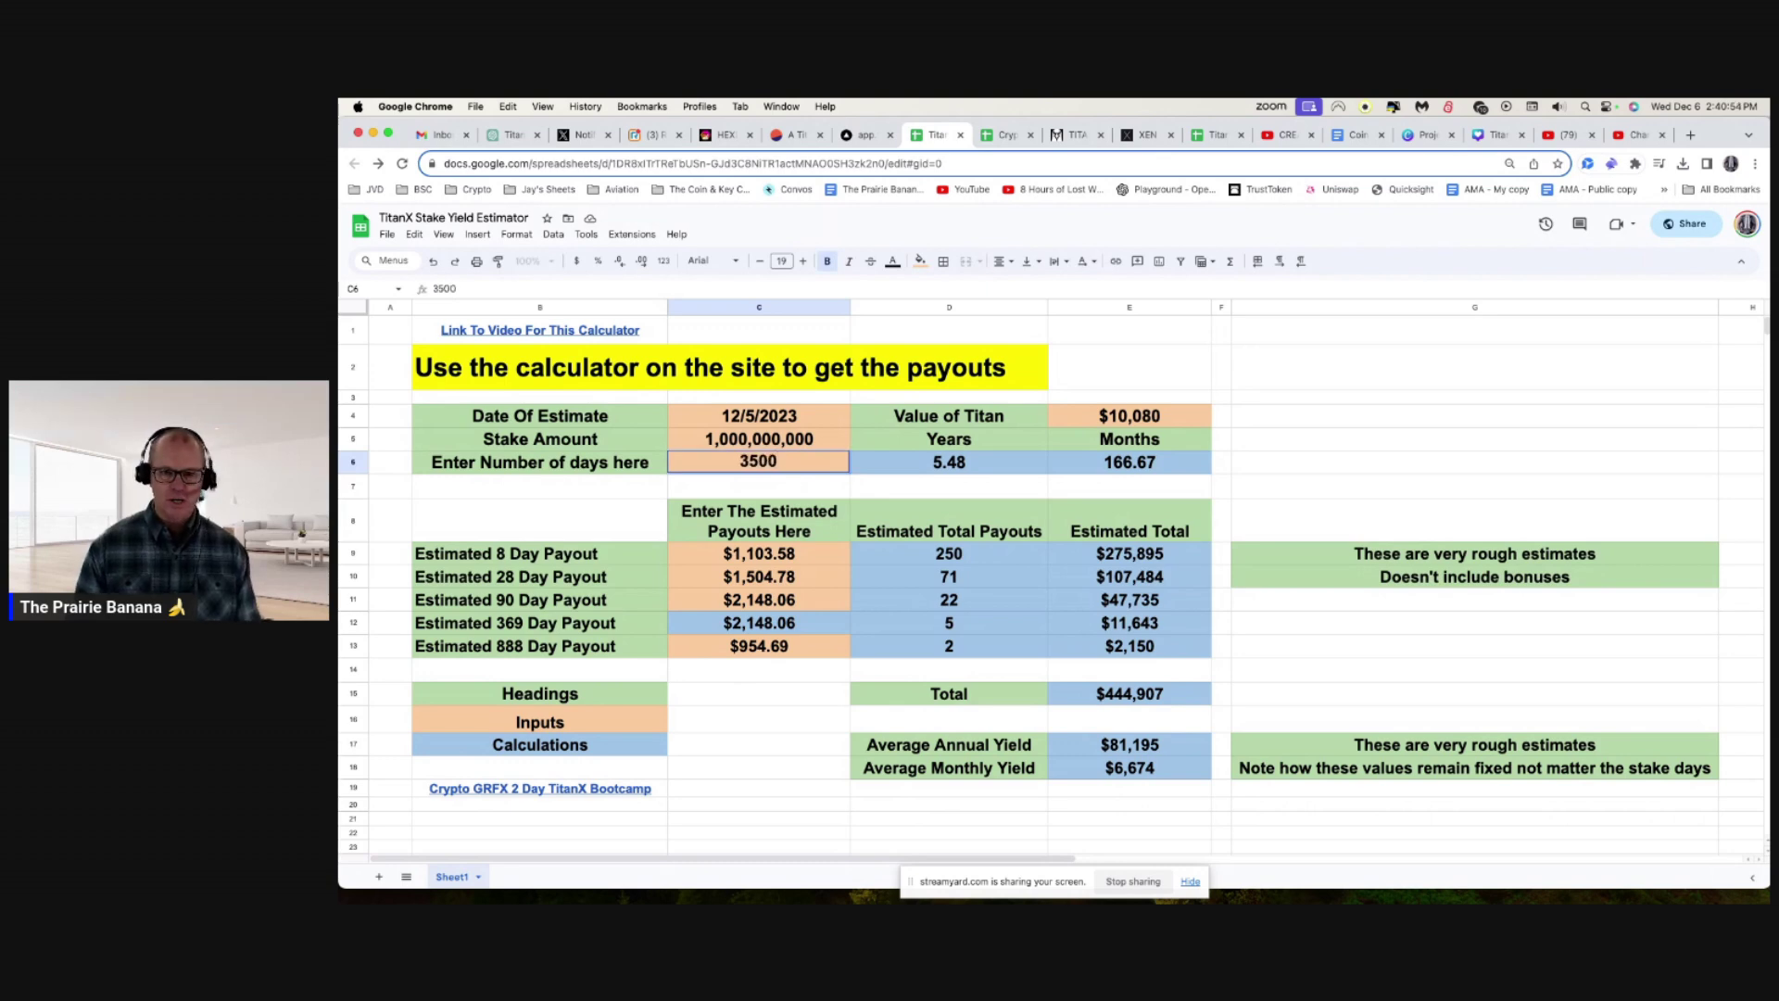
{"action": "left_click", "coordinate": [968, 489]}
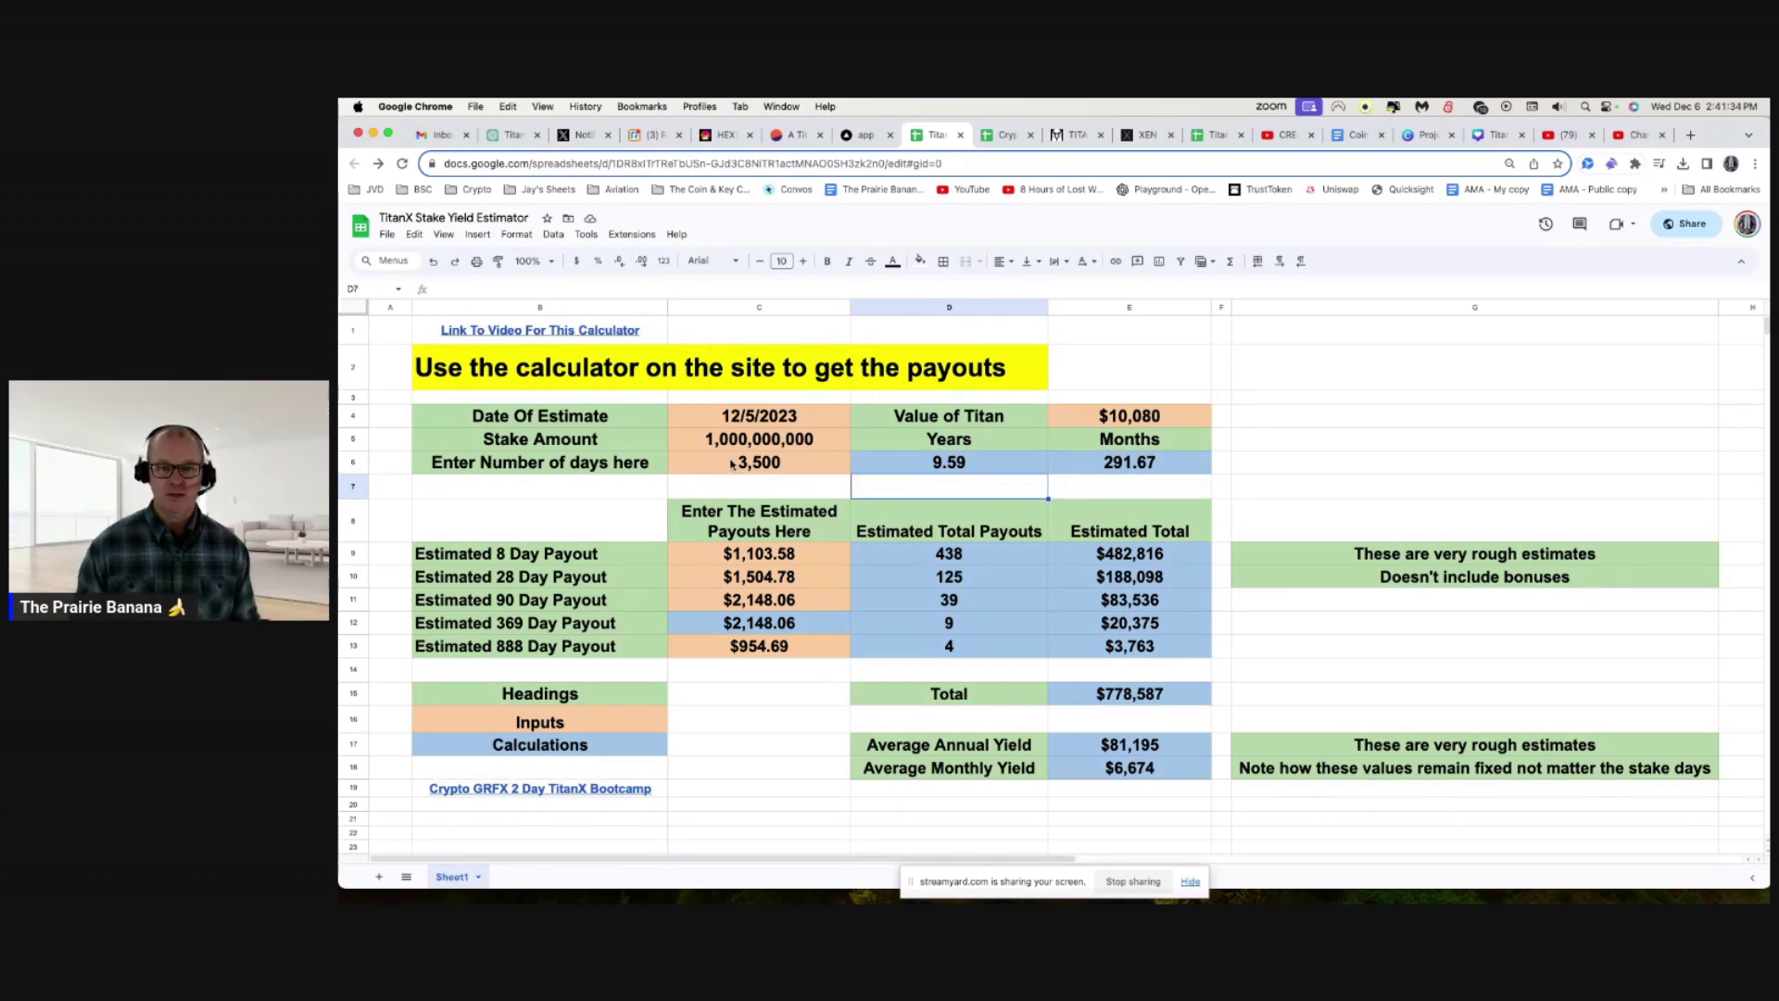
- Review the estimator's inputs: stake days, stake amount, Titan value and the estimated payouts, along with the years conversion
{"action": "left_click", "coordinate": [731, 464]}
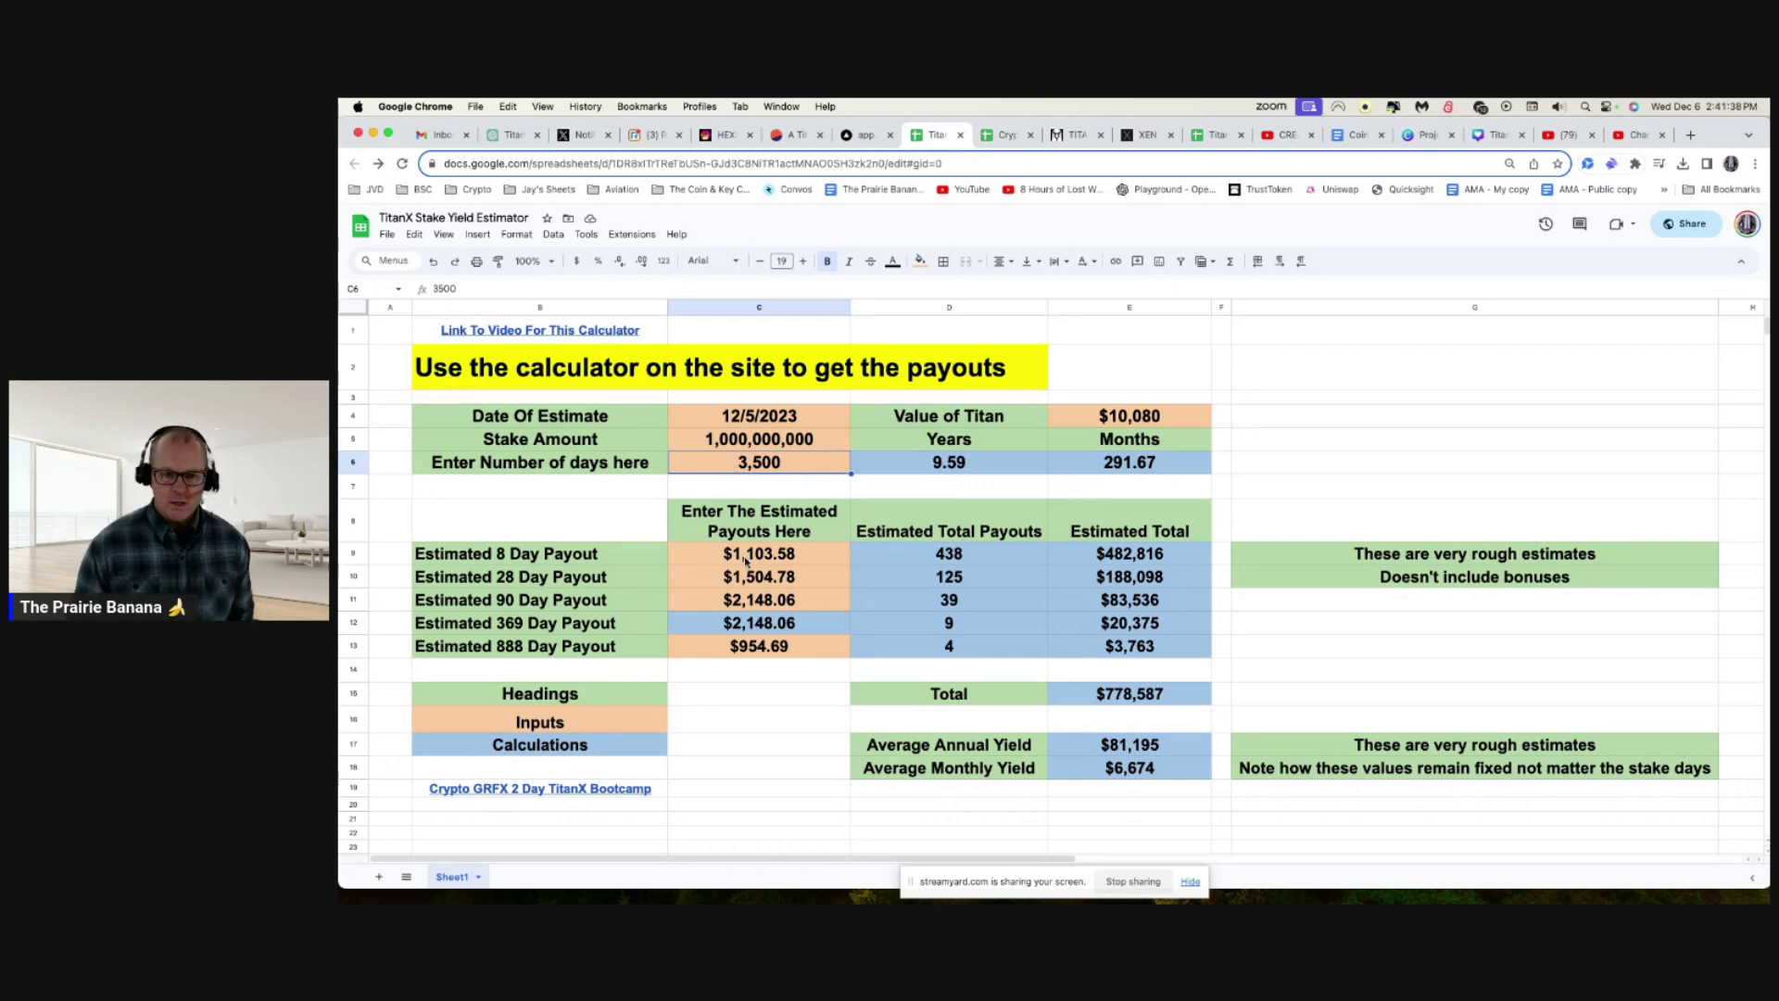
{"action": "left_click_drag", "start_coordinate": [748, 556], "coordinate": [741, 649]}
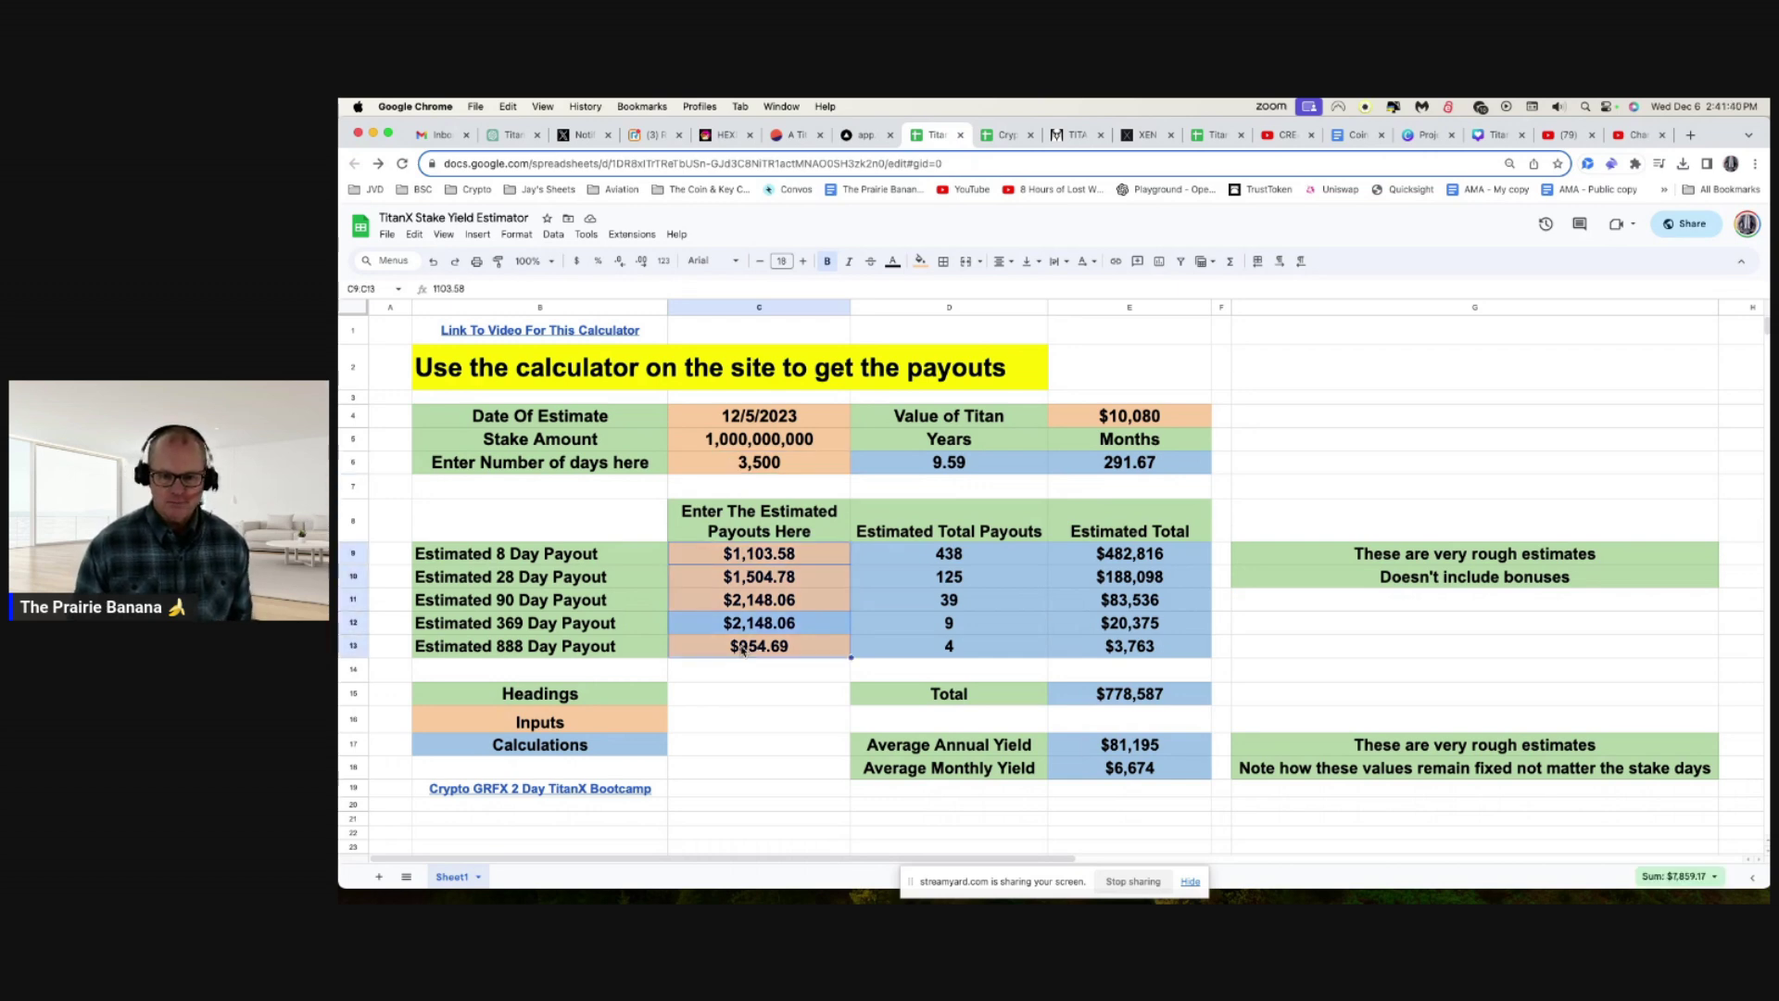
{"action": "left_click", "coordinate": [760, 443]}
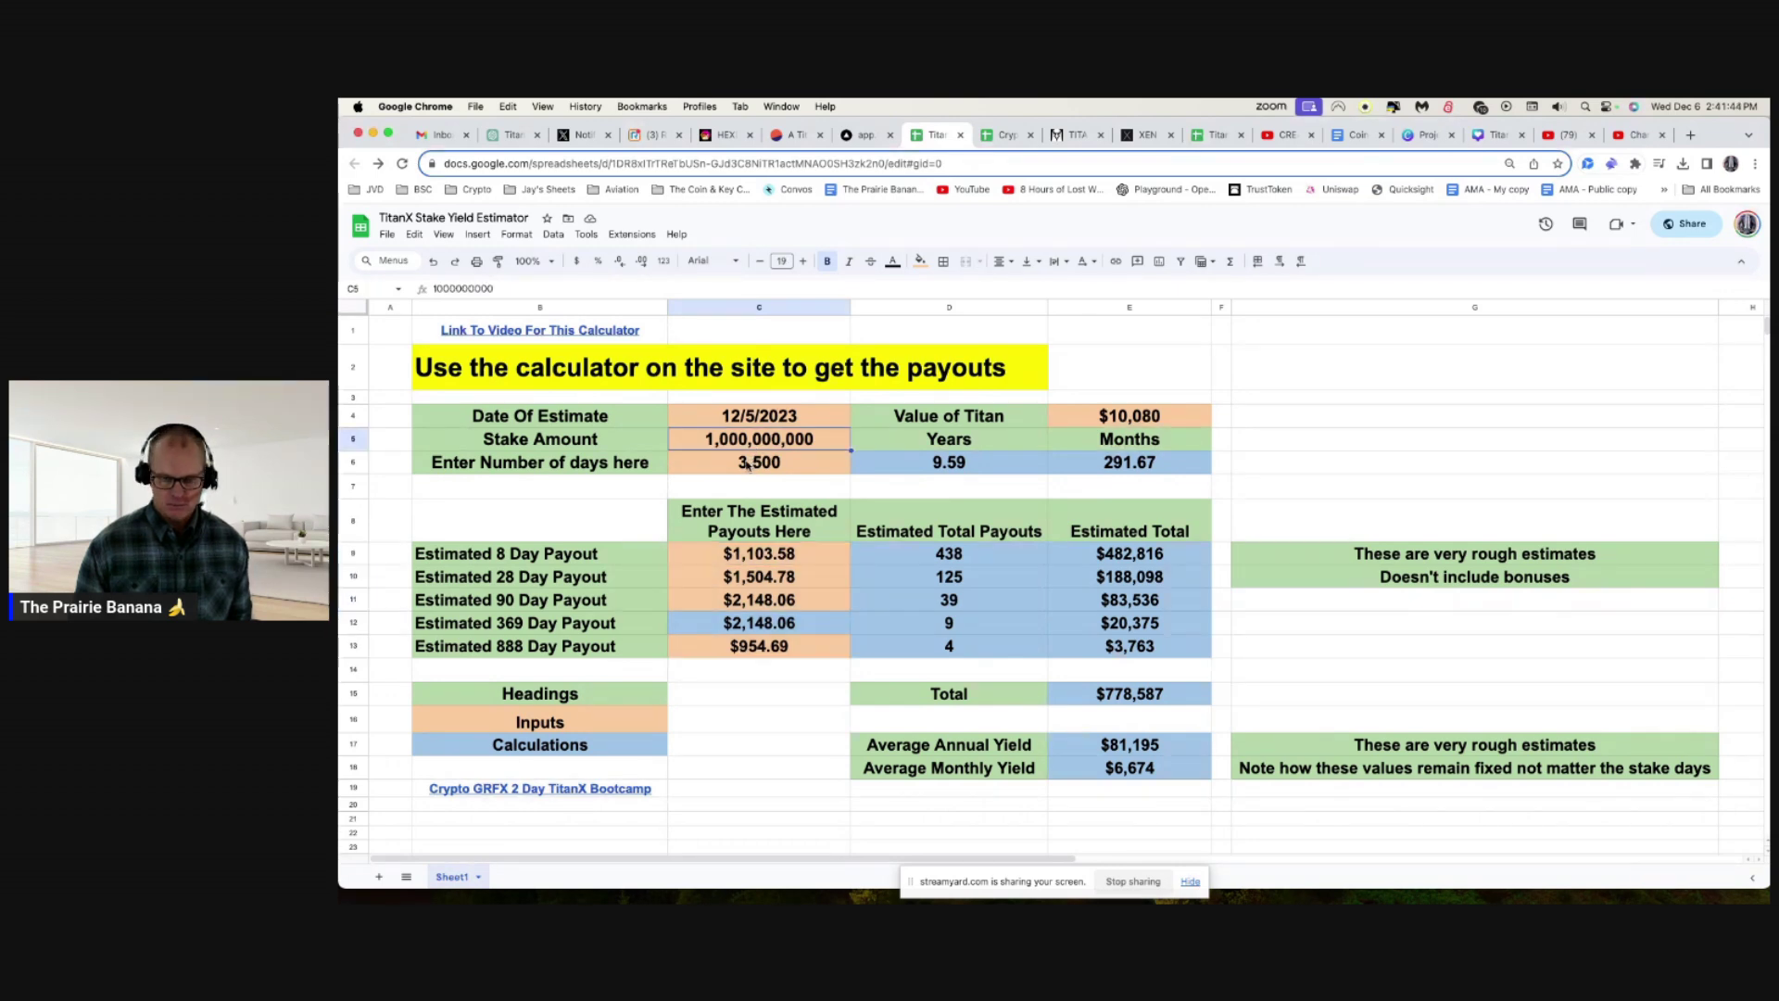
{"action": "left_click", "coordinate": [747, 464]}
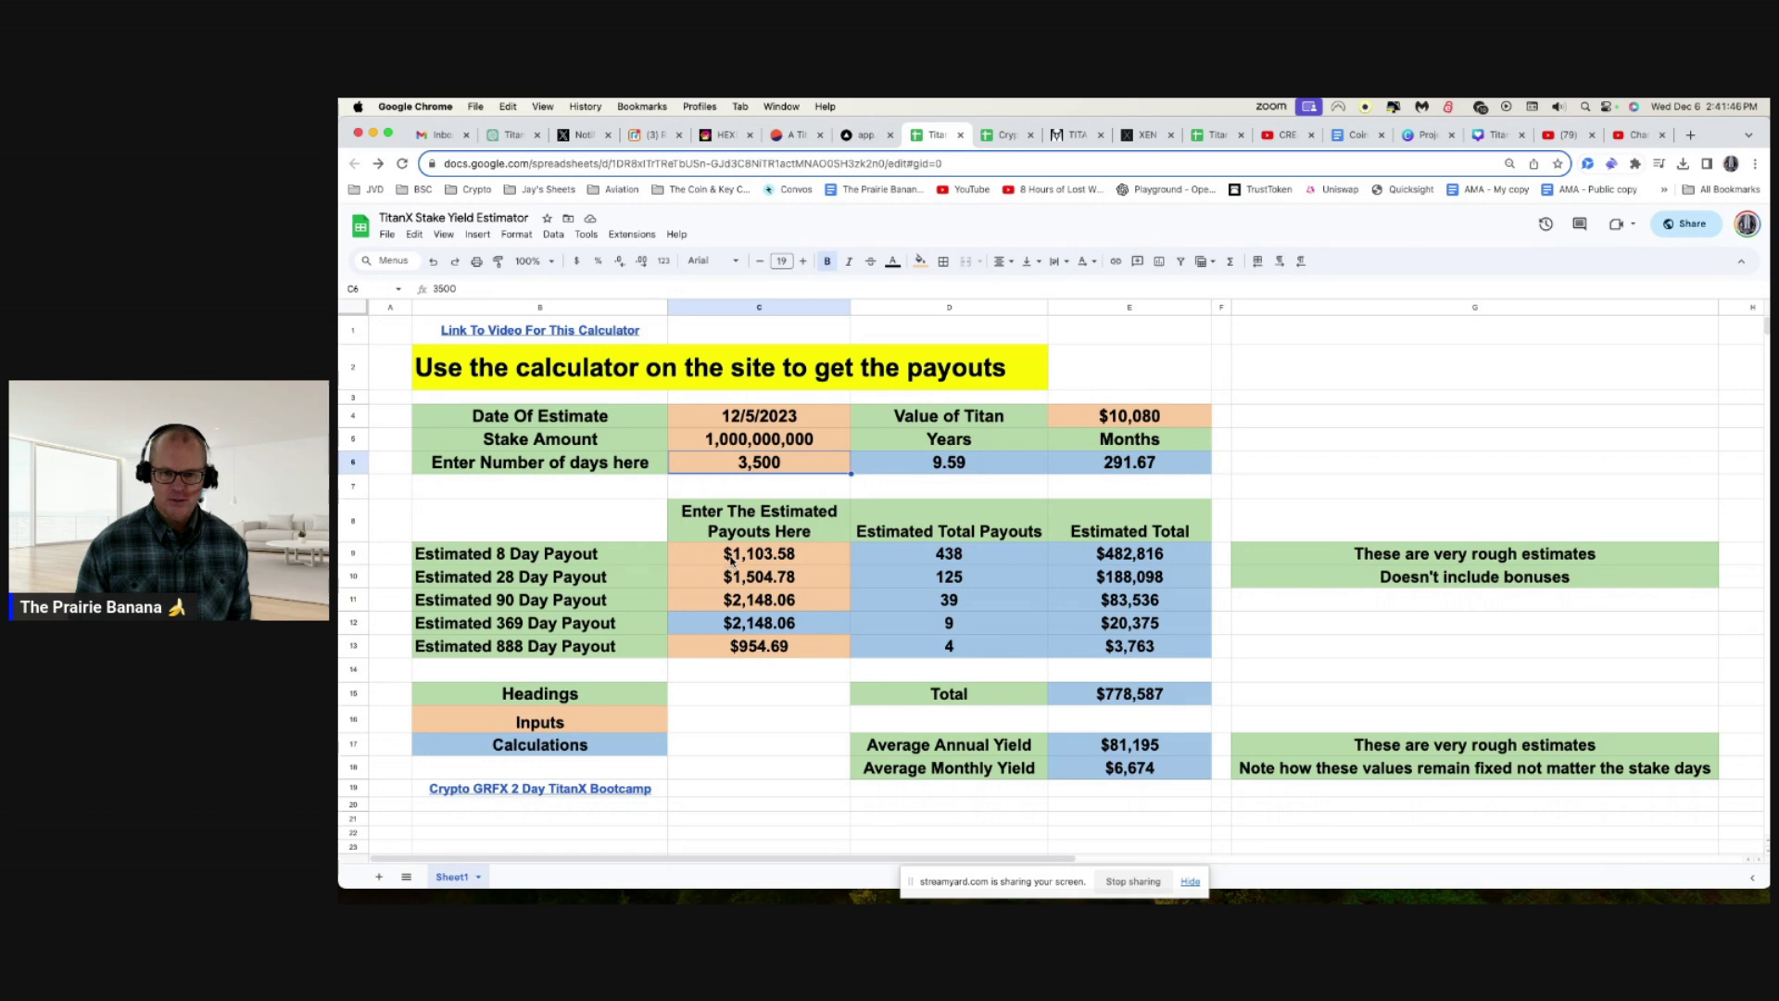
{"action": "left_click", "coordinate": [960, 473]}
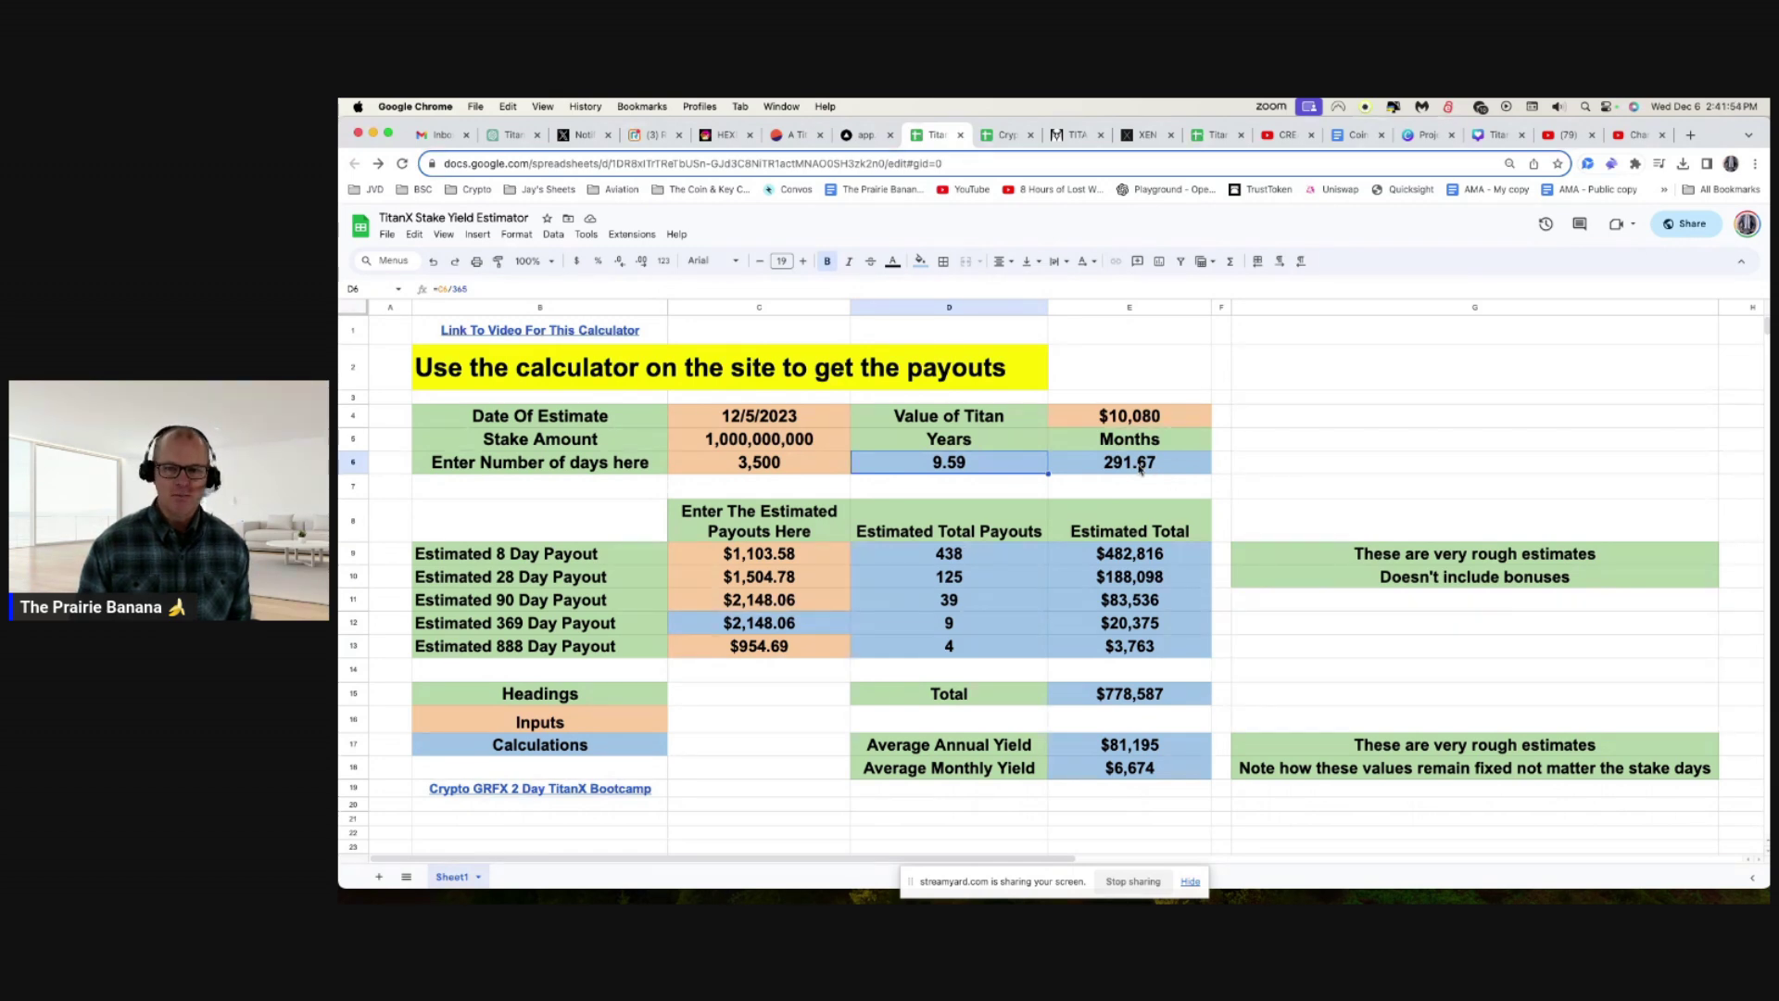
{"action": "left_click", "coordinate": [778, 439]}
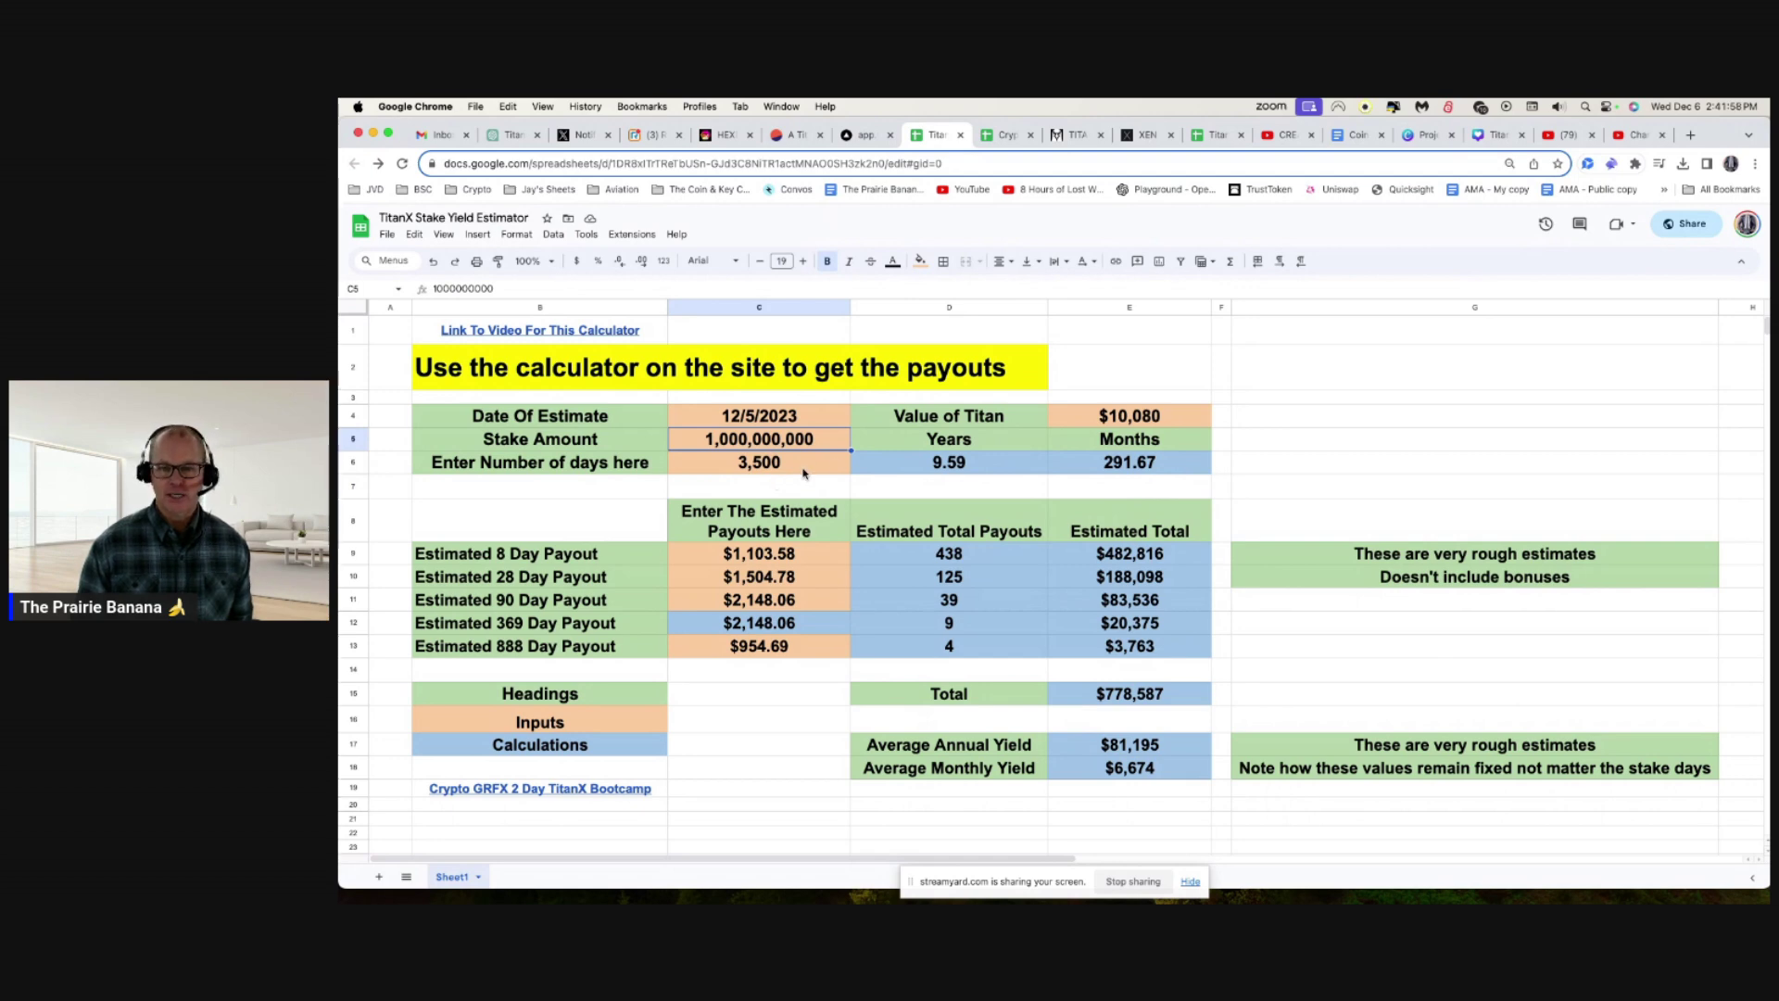
{"action": "left_click", "coordinate": [1094, 418]}
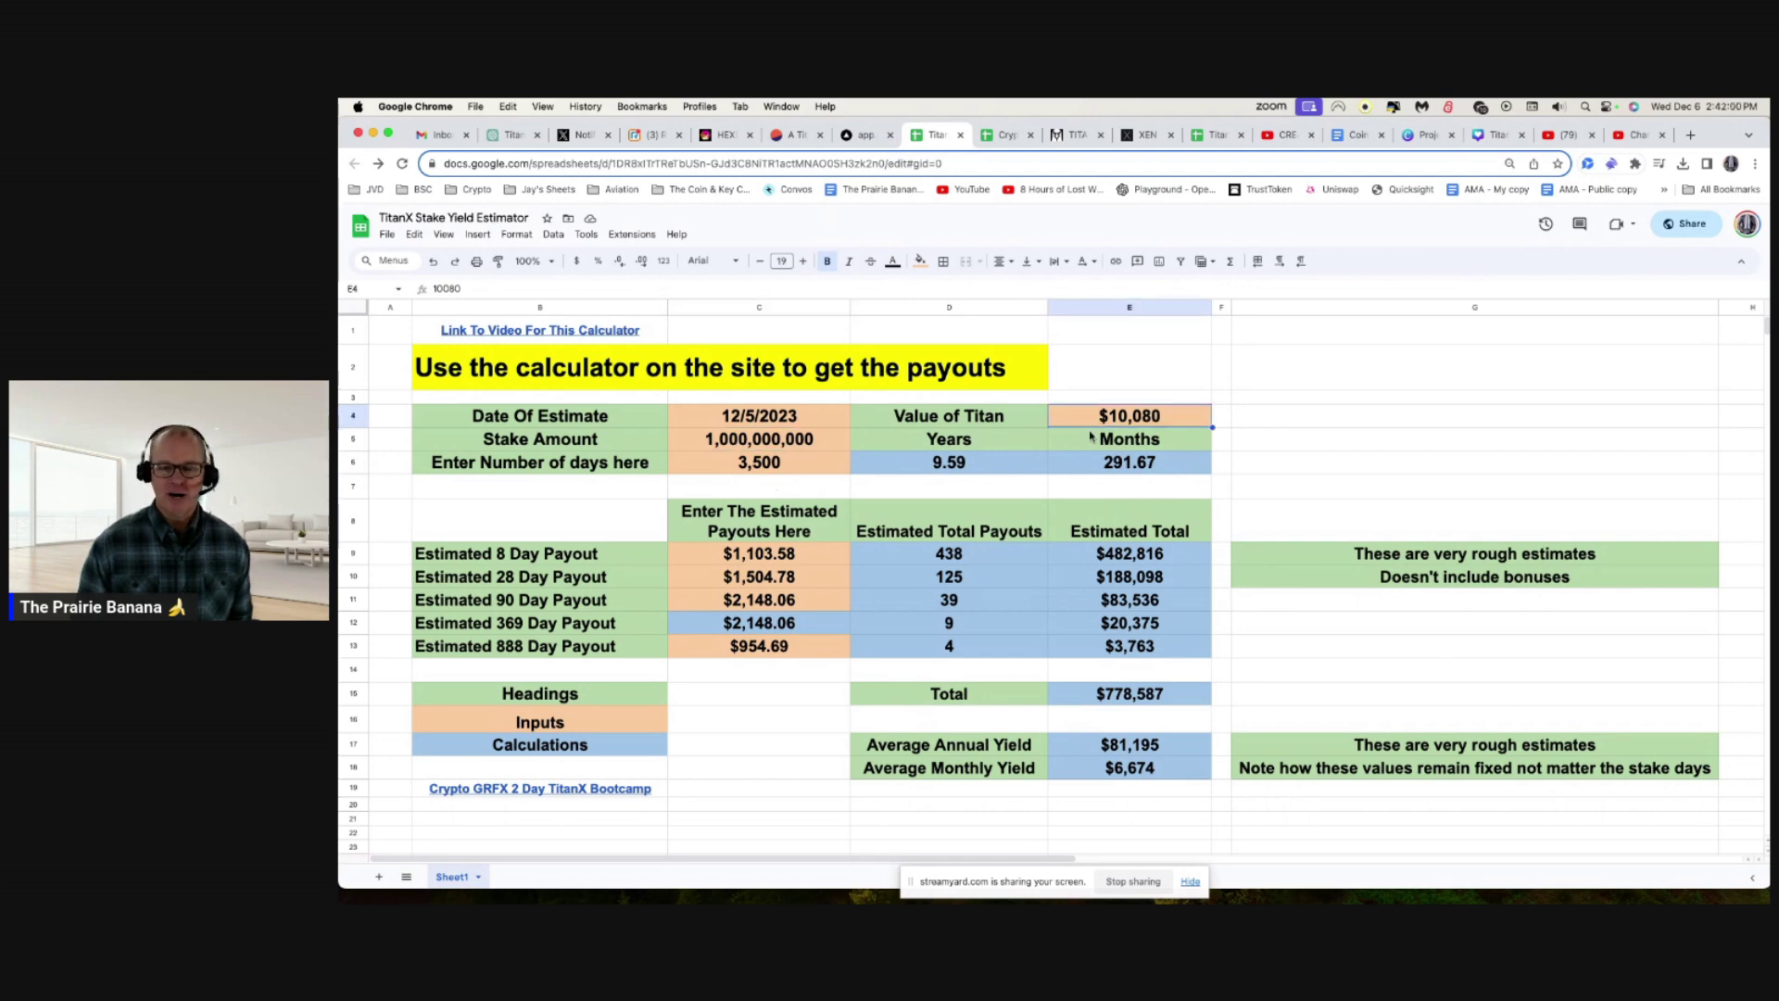
{"action": "left_click_drag", "start_coordinate": [761, 553], "coordinate": [752, 646]}
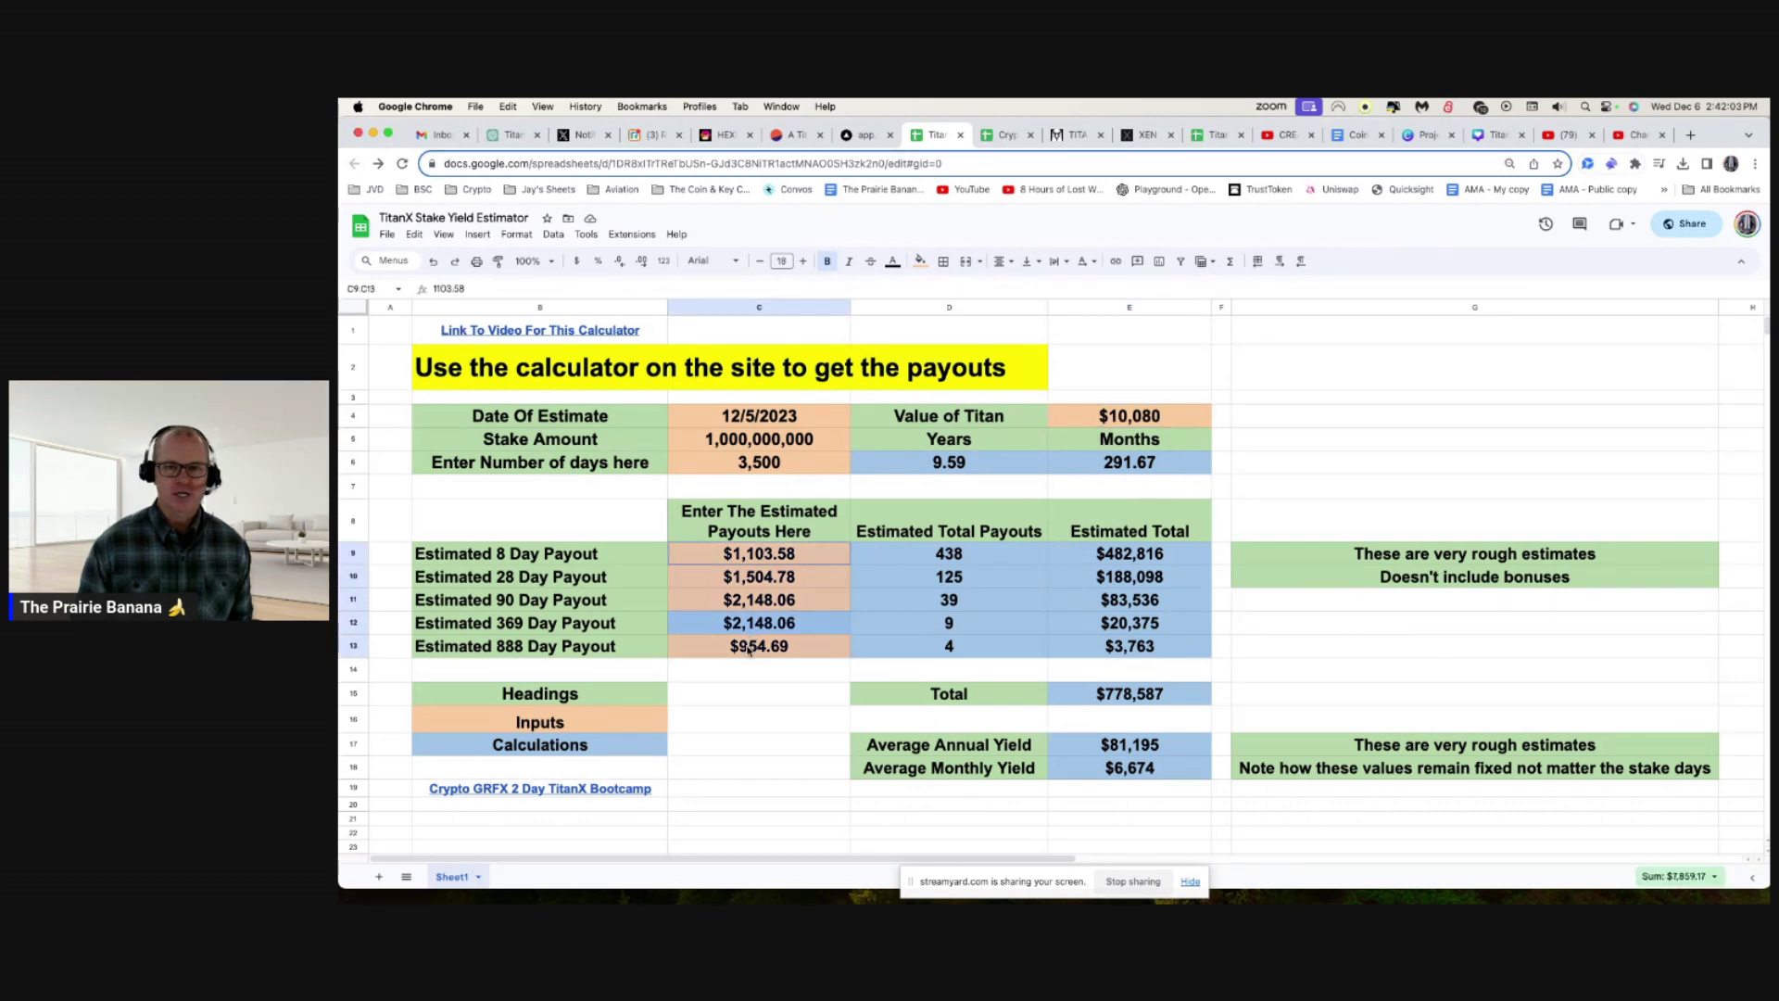
- Switch to the app.titanx.win staking calculator and examine the stake amount and the 8-day through 888-day payout values
{"action": "left_click", "coordinate": [864, 137]}
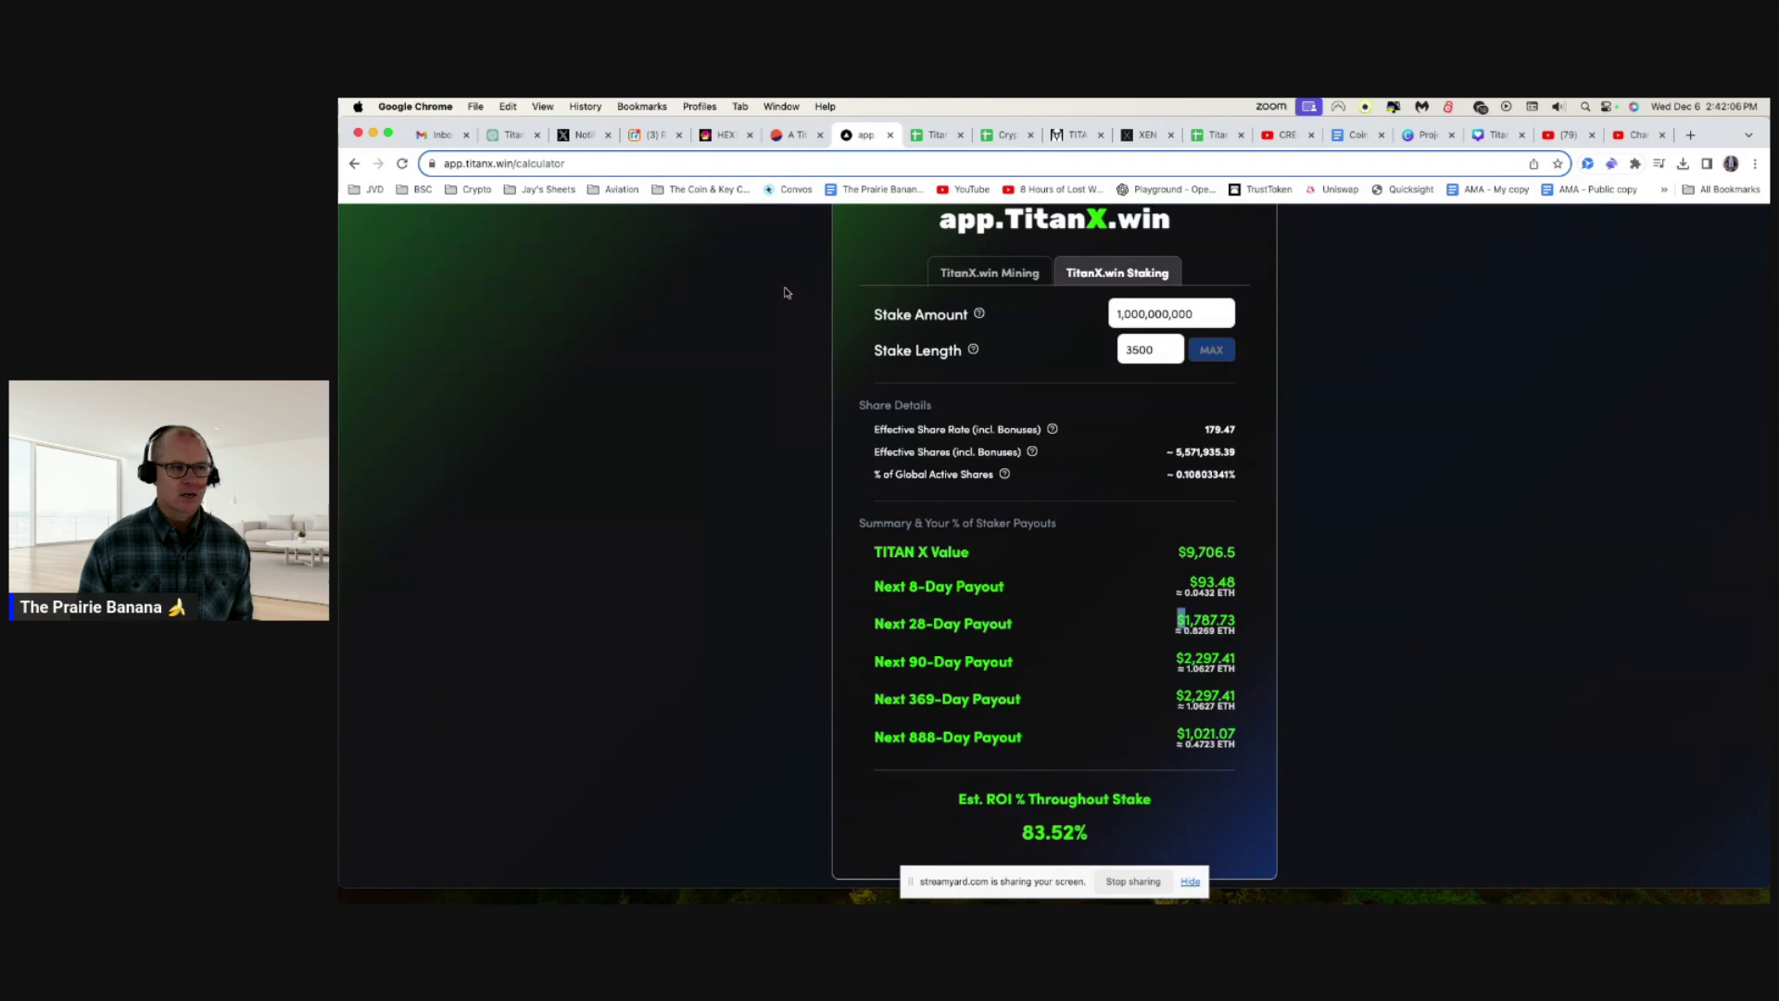
{"action": "left_click", "coordinate": [1191, 314]}
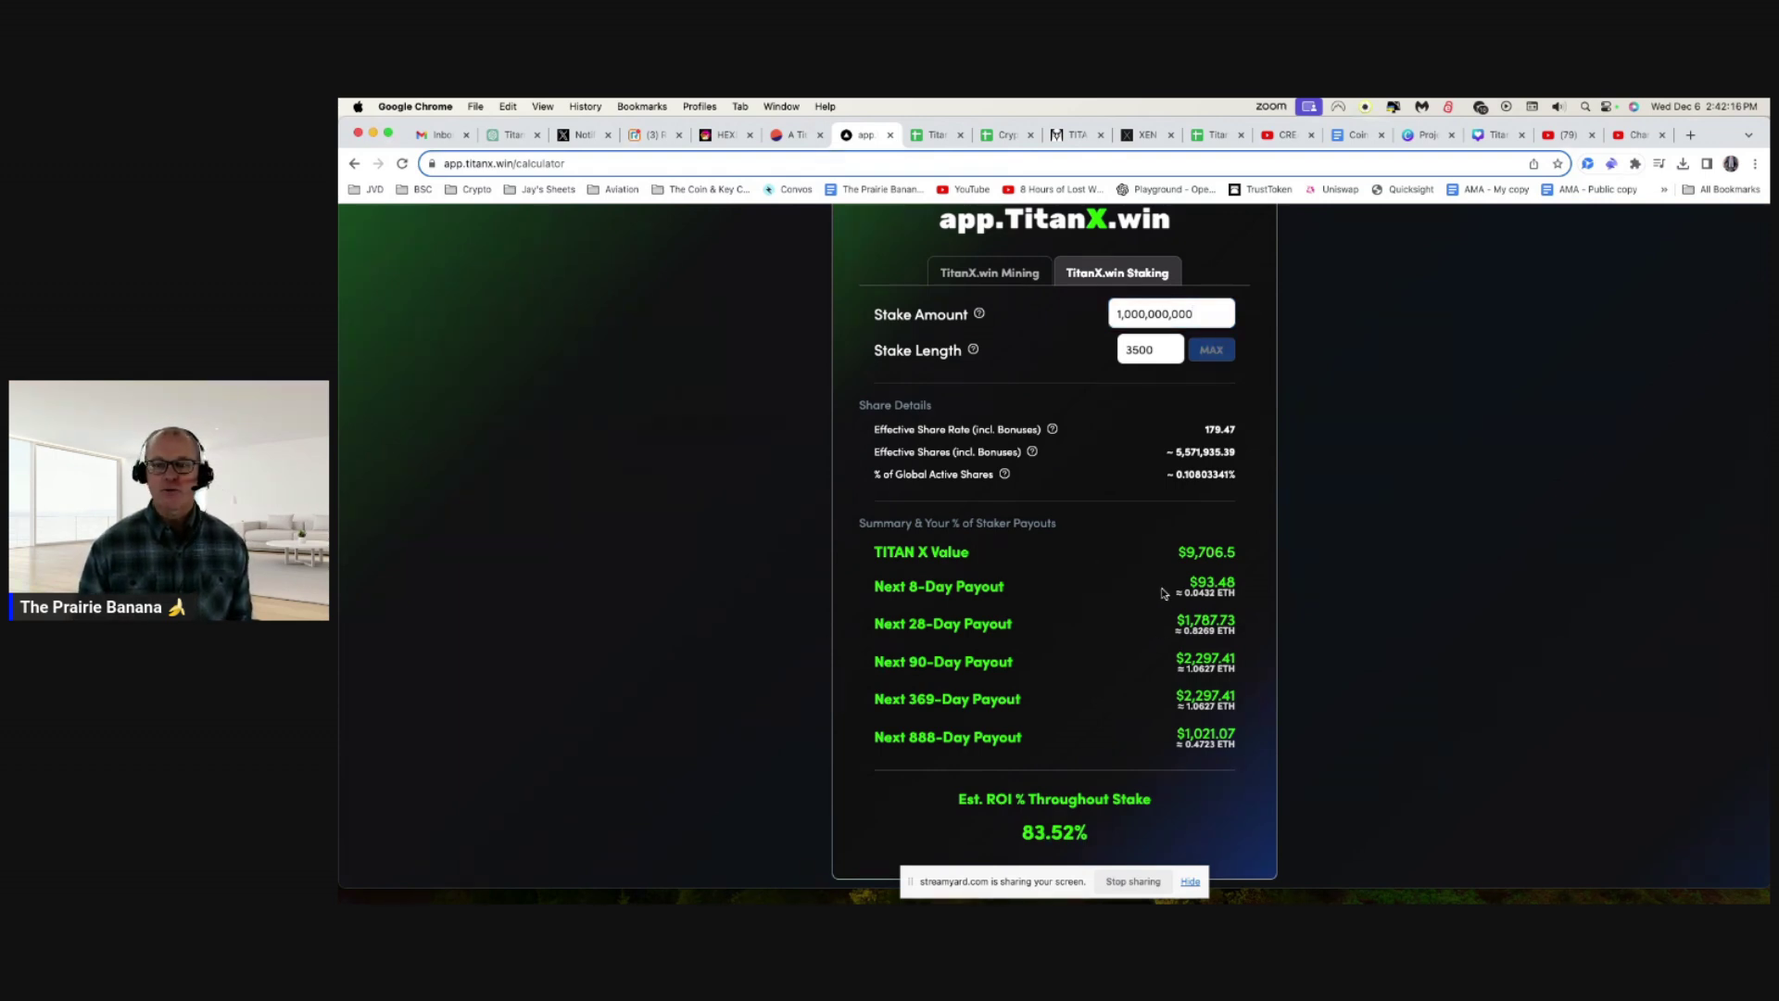
{"action": "left_click_drag", "start_coordinate": [1168, 586], "coordinate": [1235, 586]}
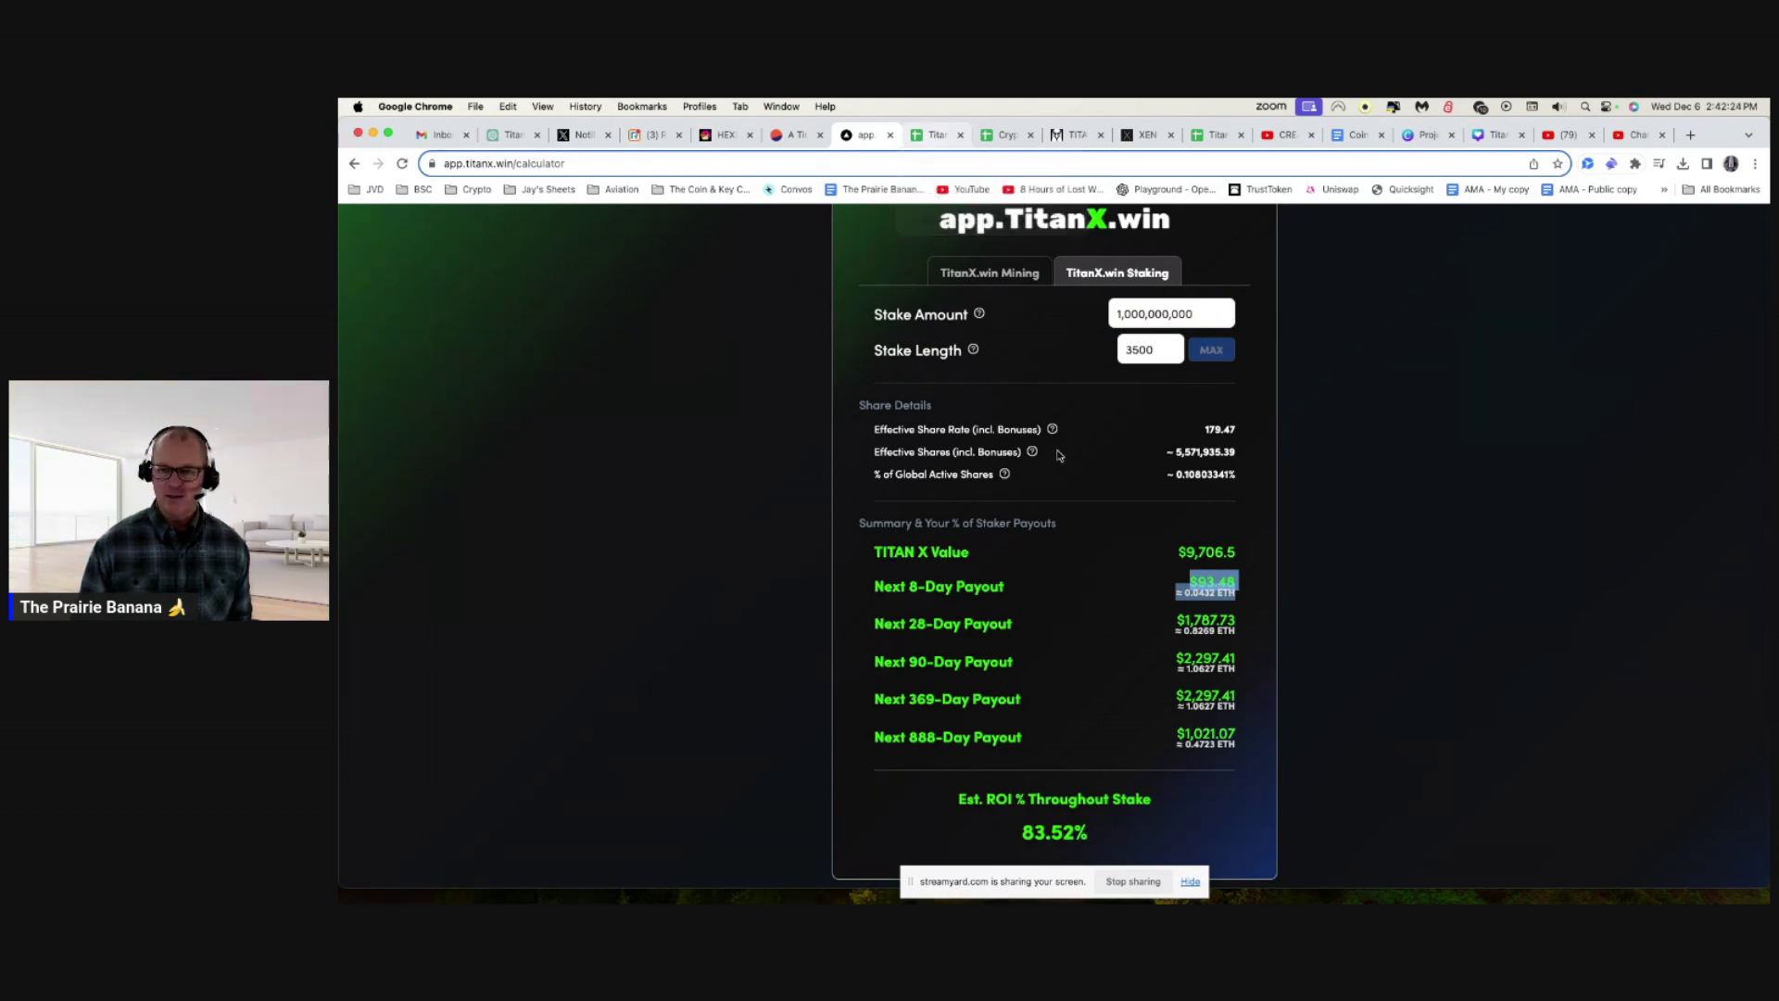
{"action": "left_click", "coordinate": [1157, 583]}
{"action": "left_click_drag", "start_coordinate": [1158, 581], "coordinate": [1244, 738]}
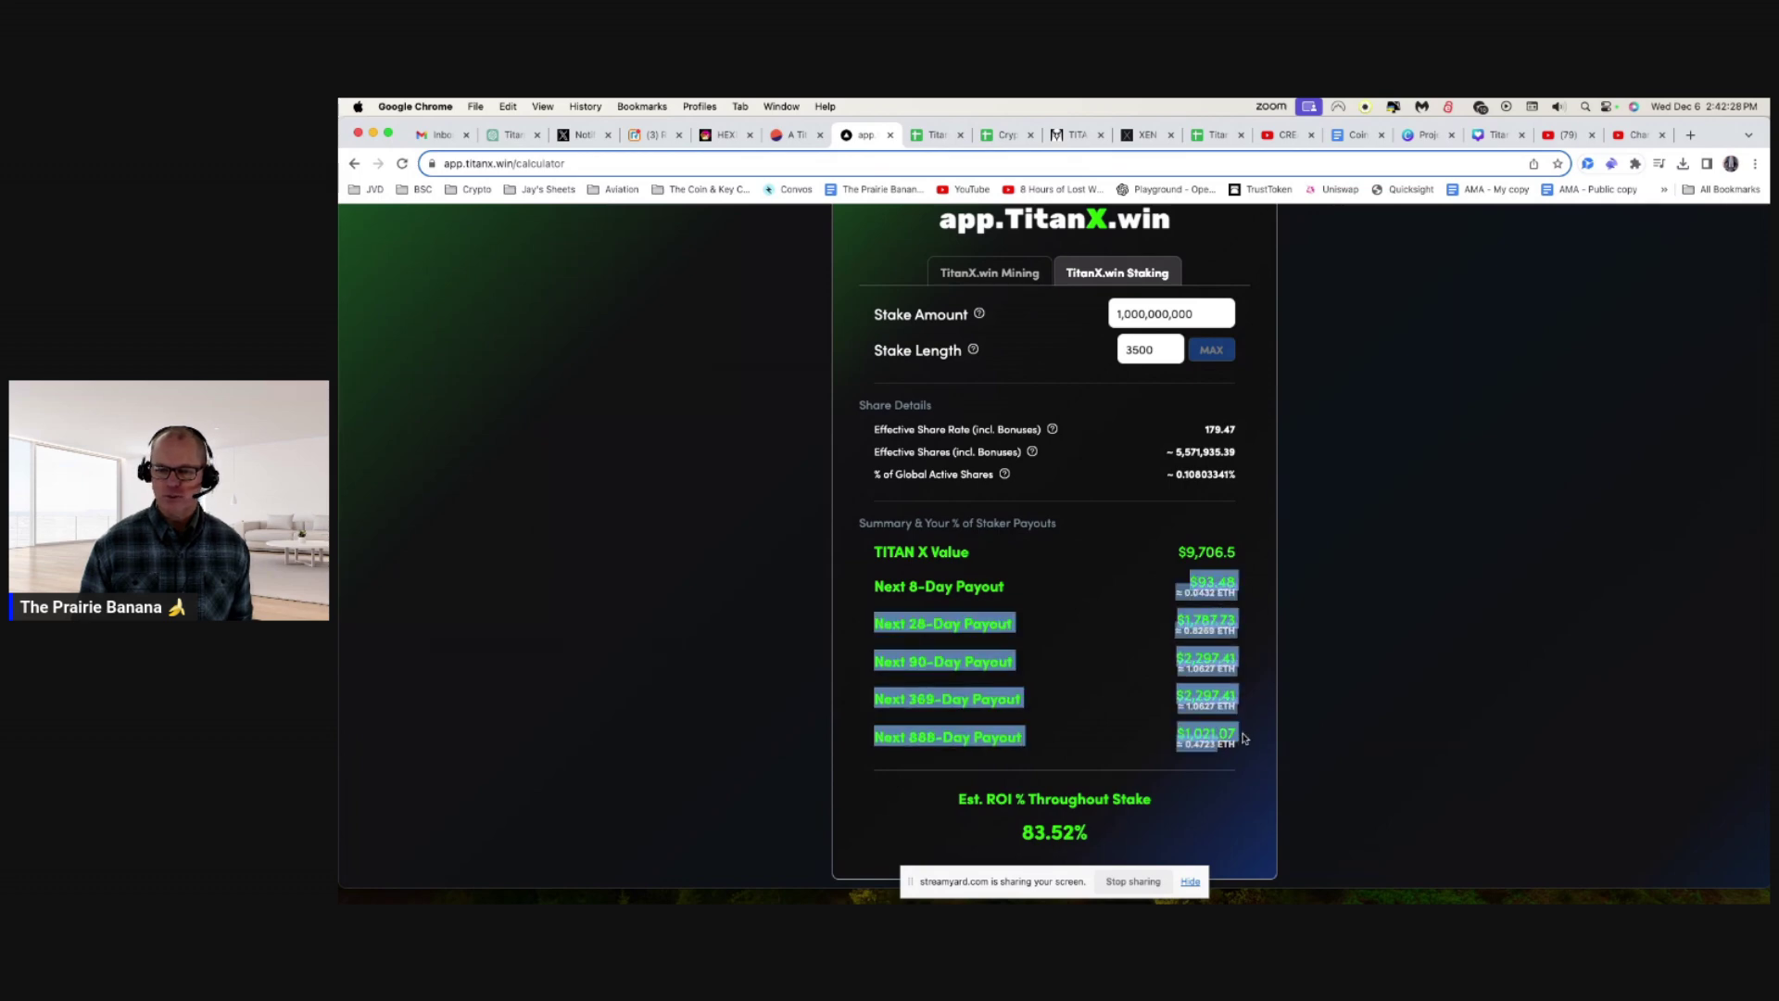
{"action": "left_click", "coordinate": [1245, 738]}
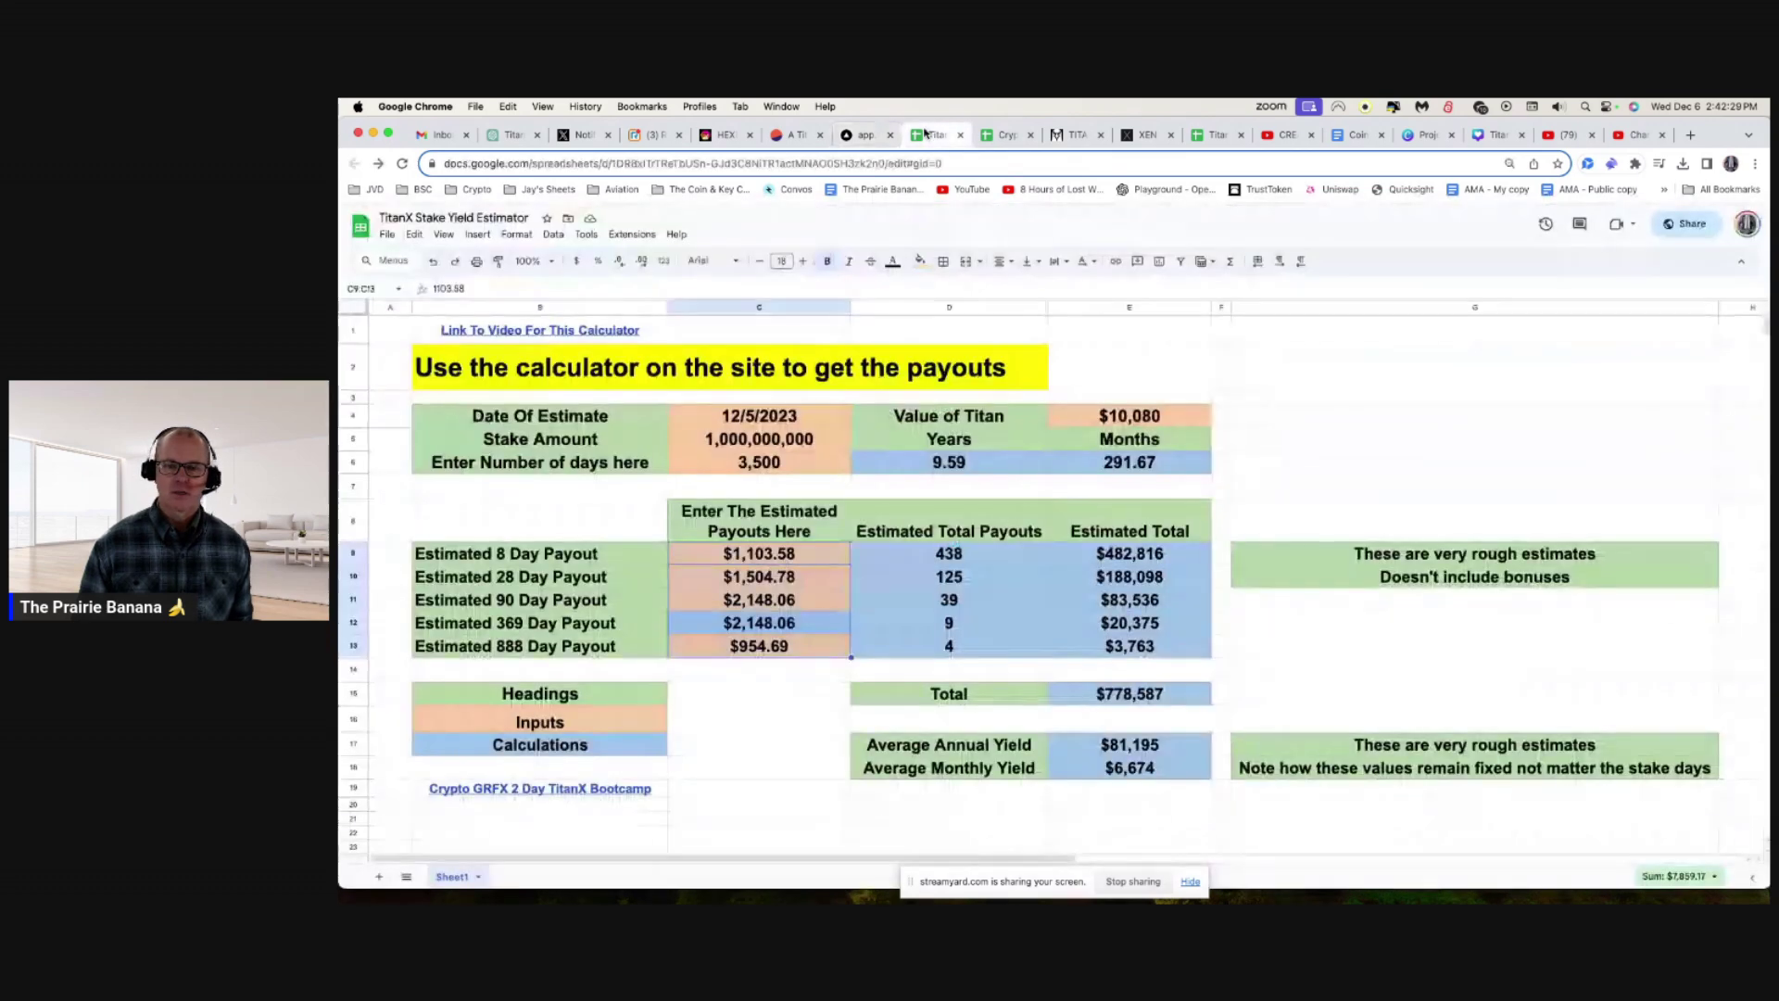
- Return to the TitanX Stake Yield Estimator sheet and examine the estimated payout counts and the estimated total for each payout period
{"action": "left_click", "coordinate": [935, 135]}
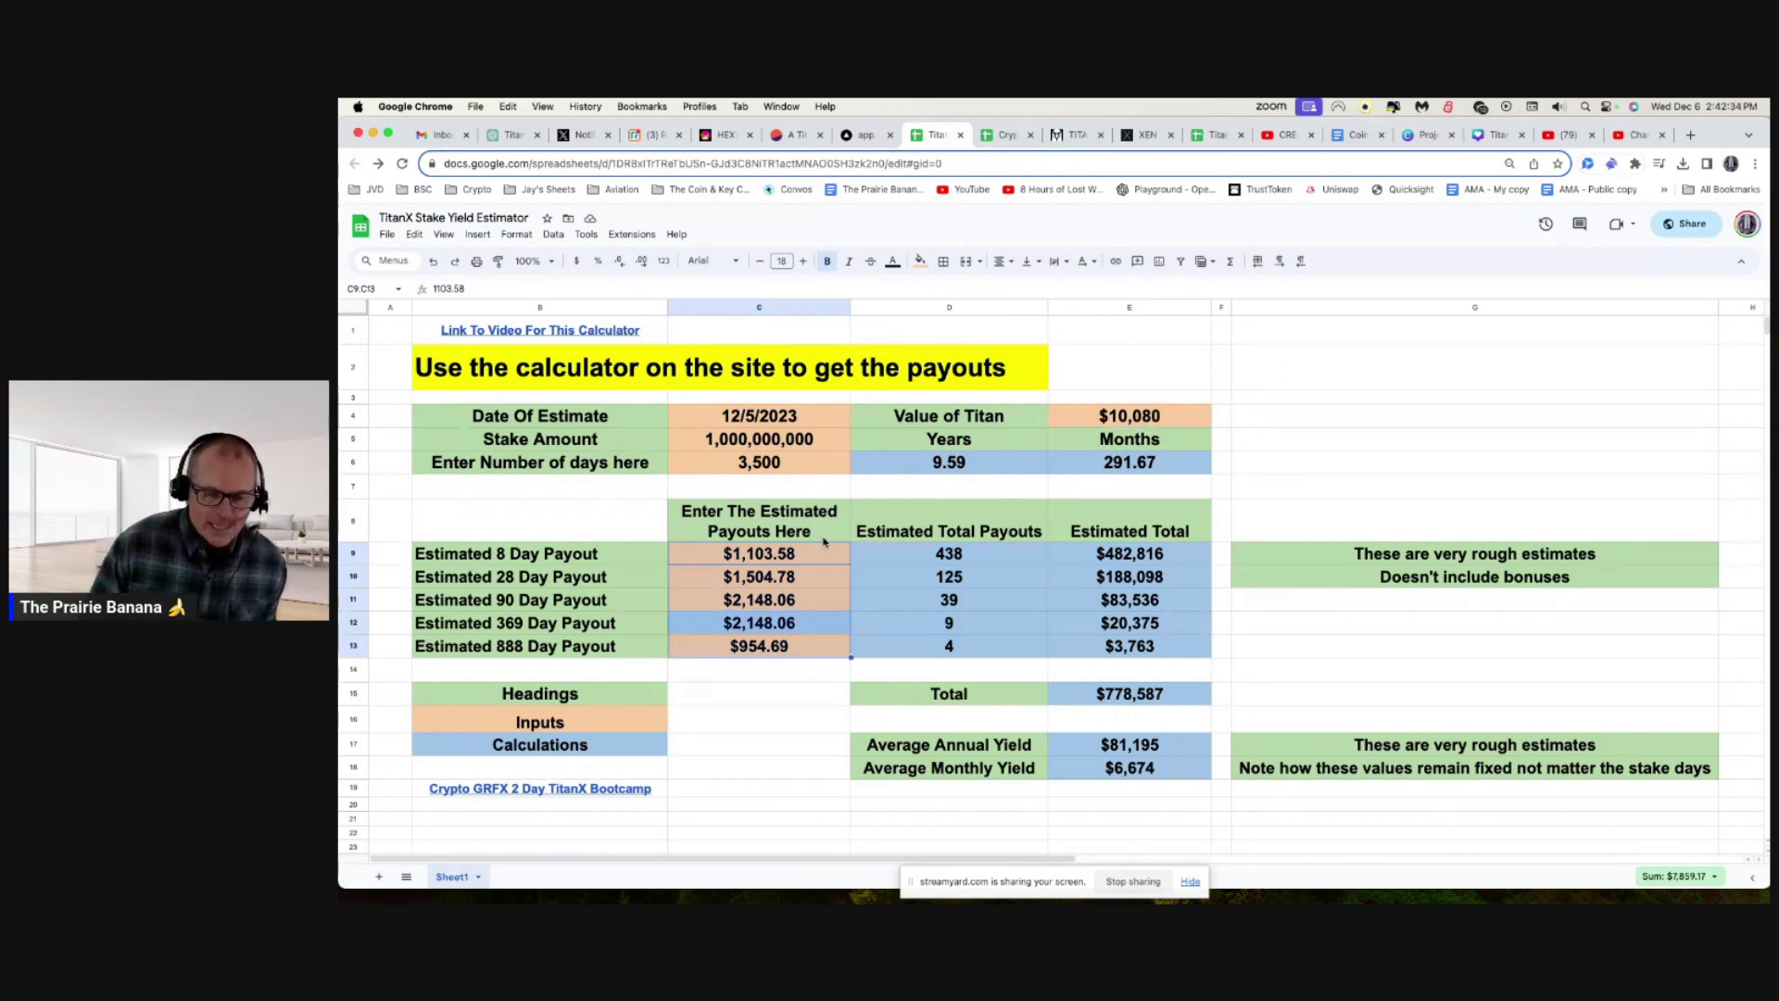
{"action": "left_click", "coordinate": [774, 462]}
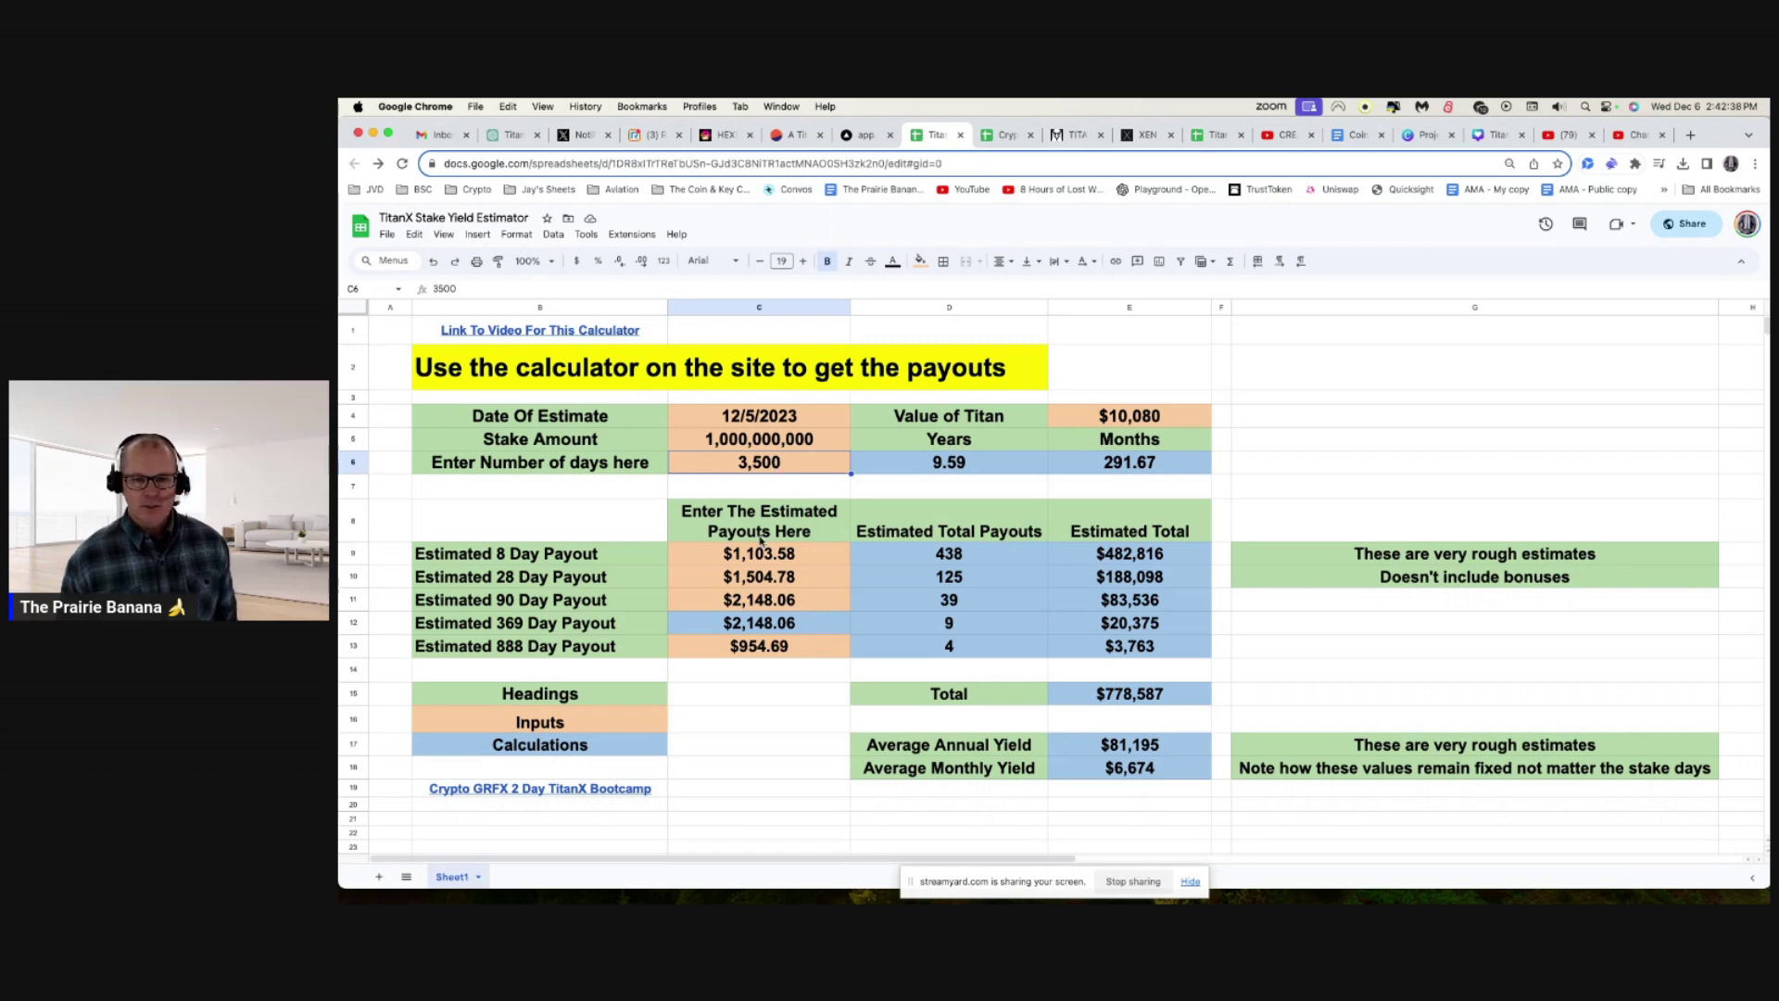
{"action": "left_click", "coordinate": [927, 560]}
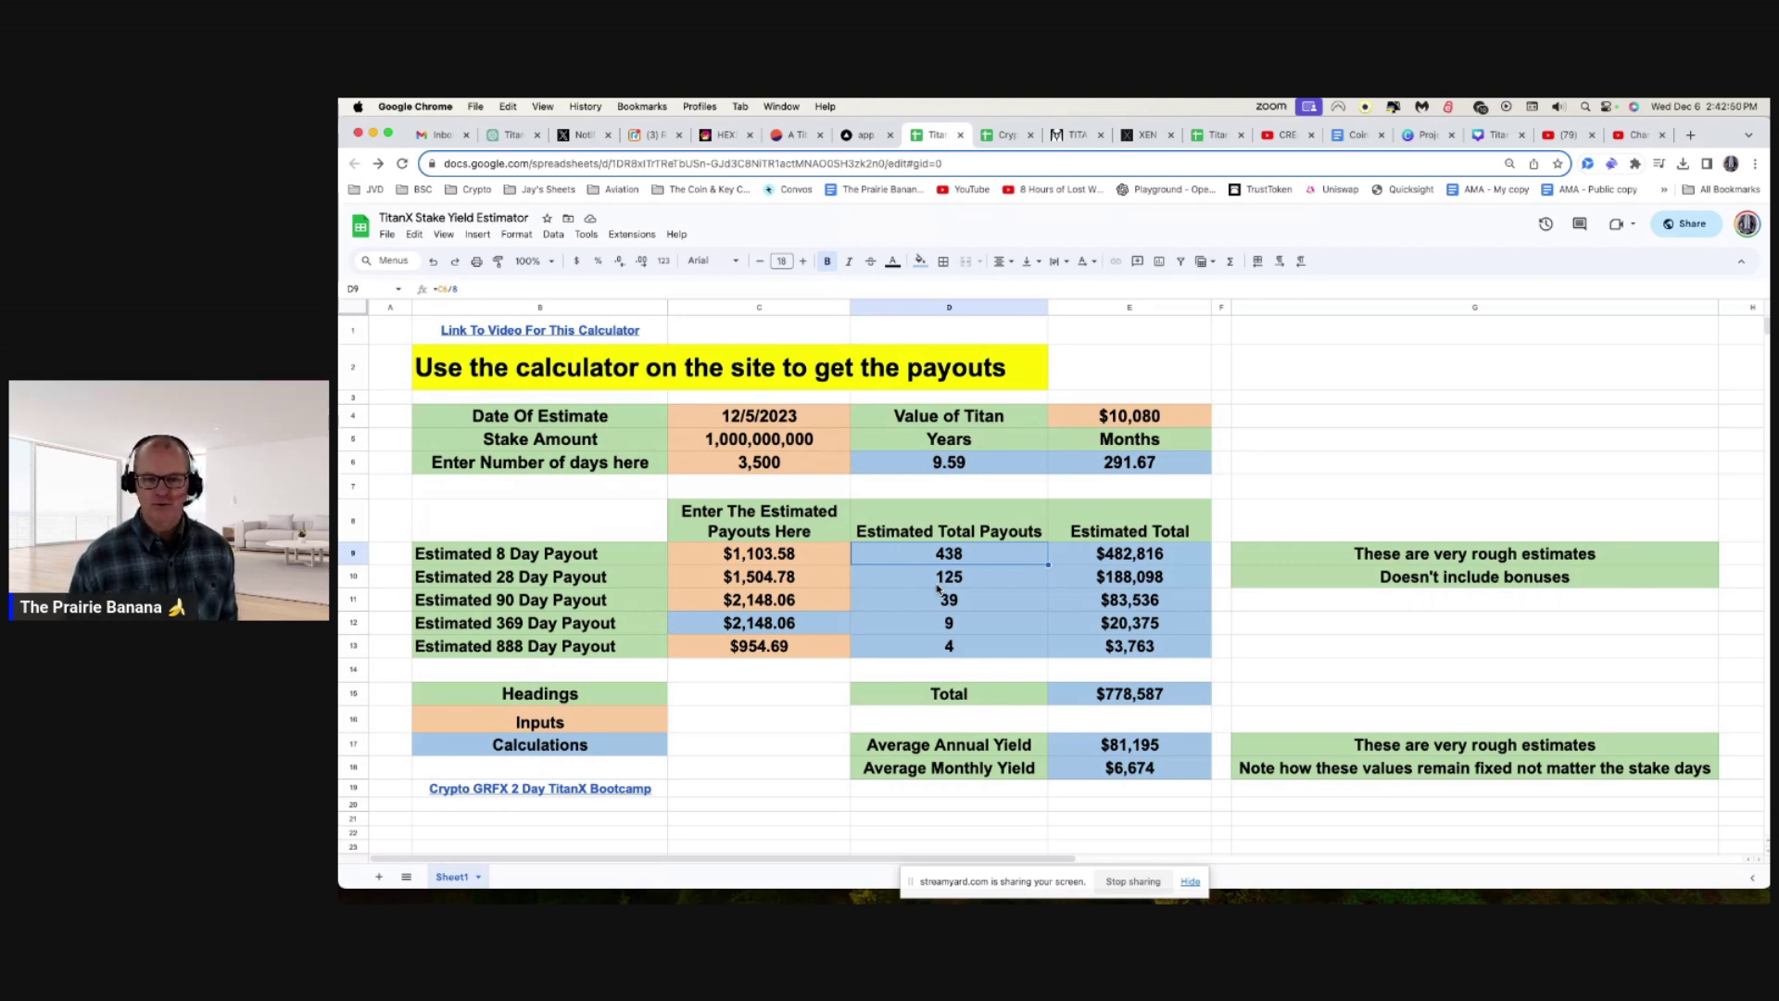
{"action": "left_click", "coordinate": [936, 653]}
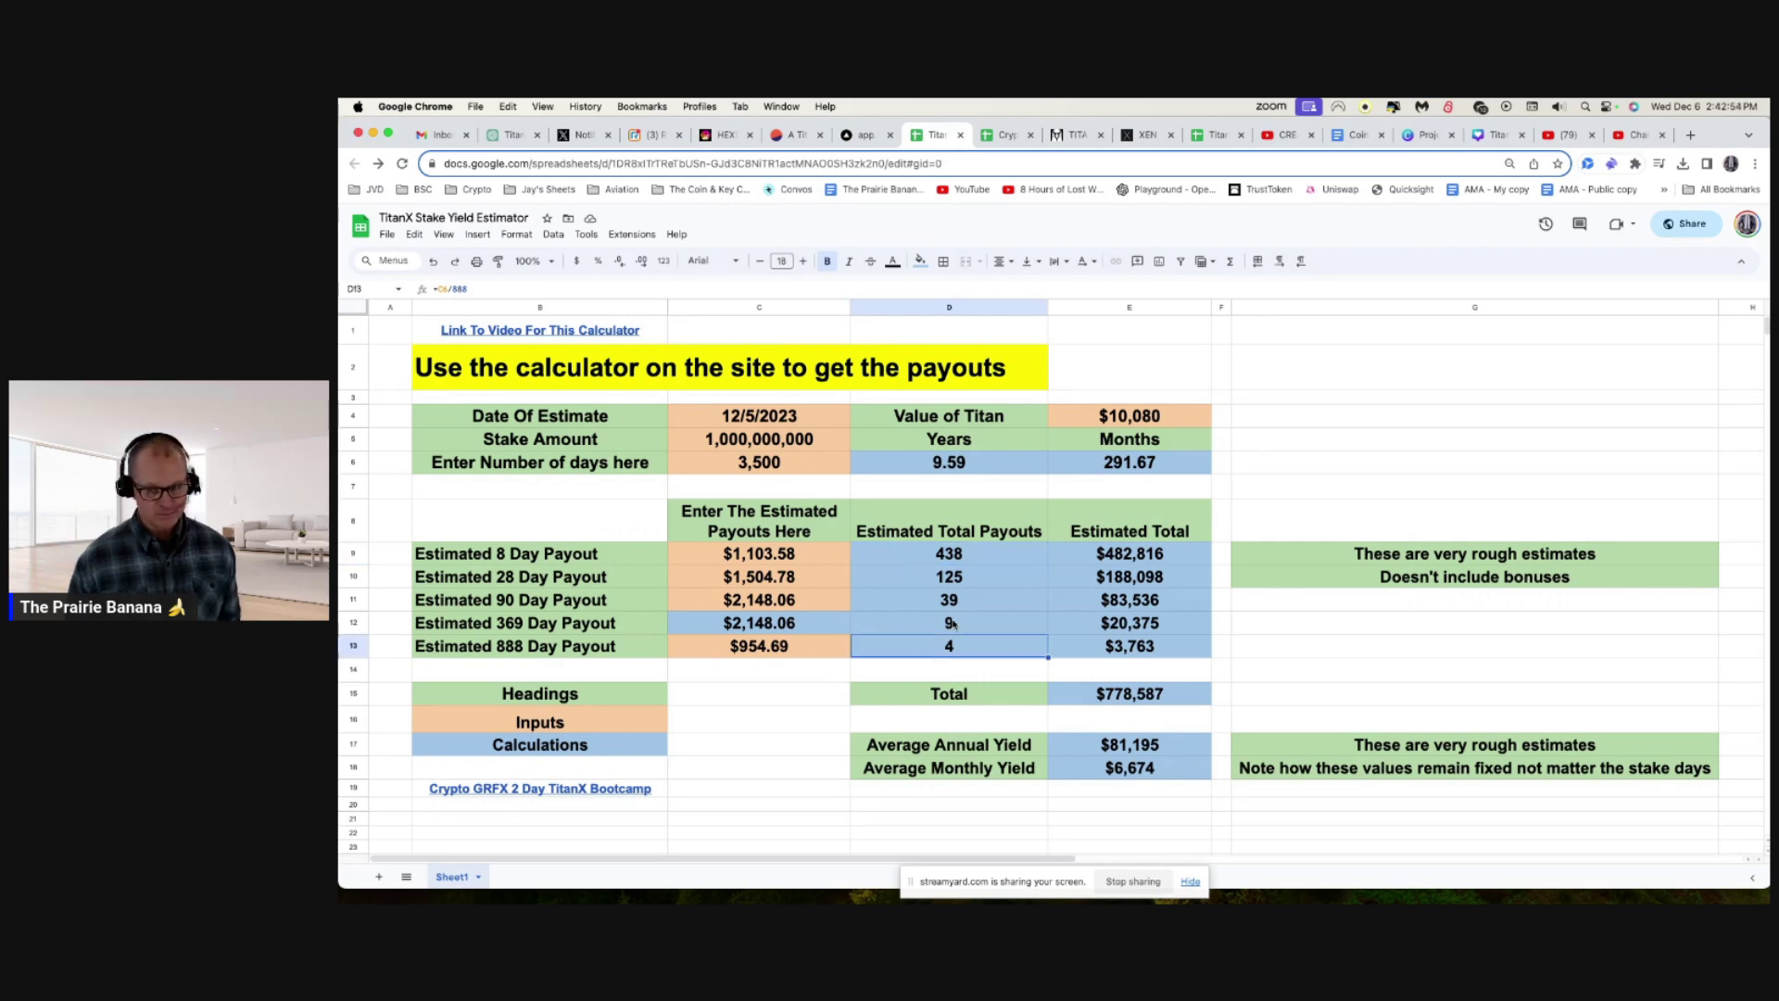
{"action": "left_click", "coordinate": [747, 556]}
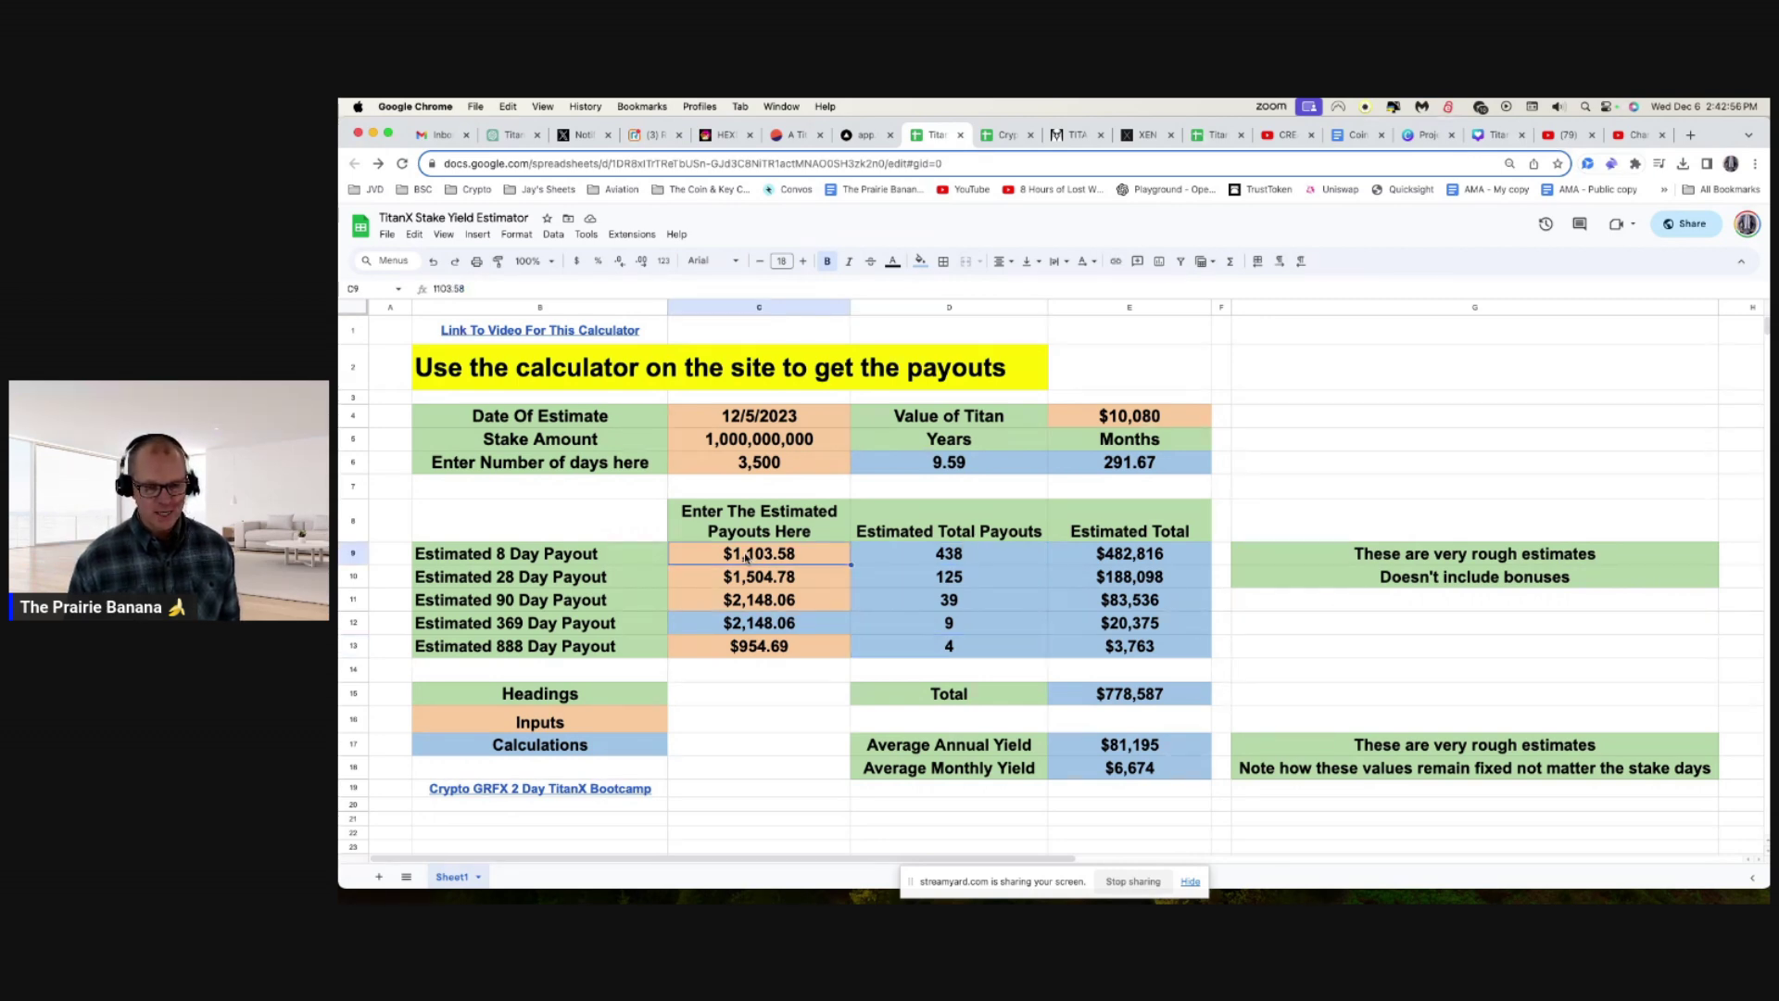
{"action": "left_click", "coordinate": [954, 558]}
{"action": "left_click", "coordinate": [1129, 556]}
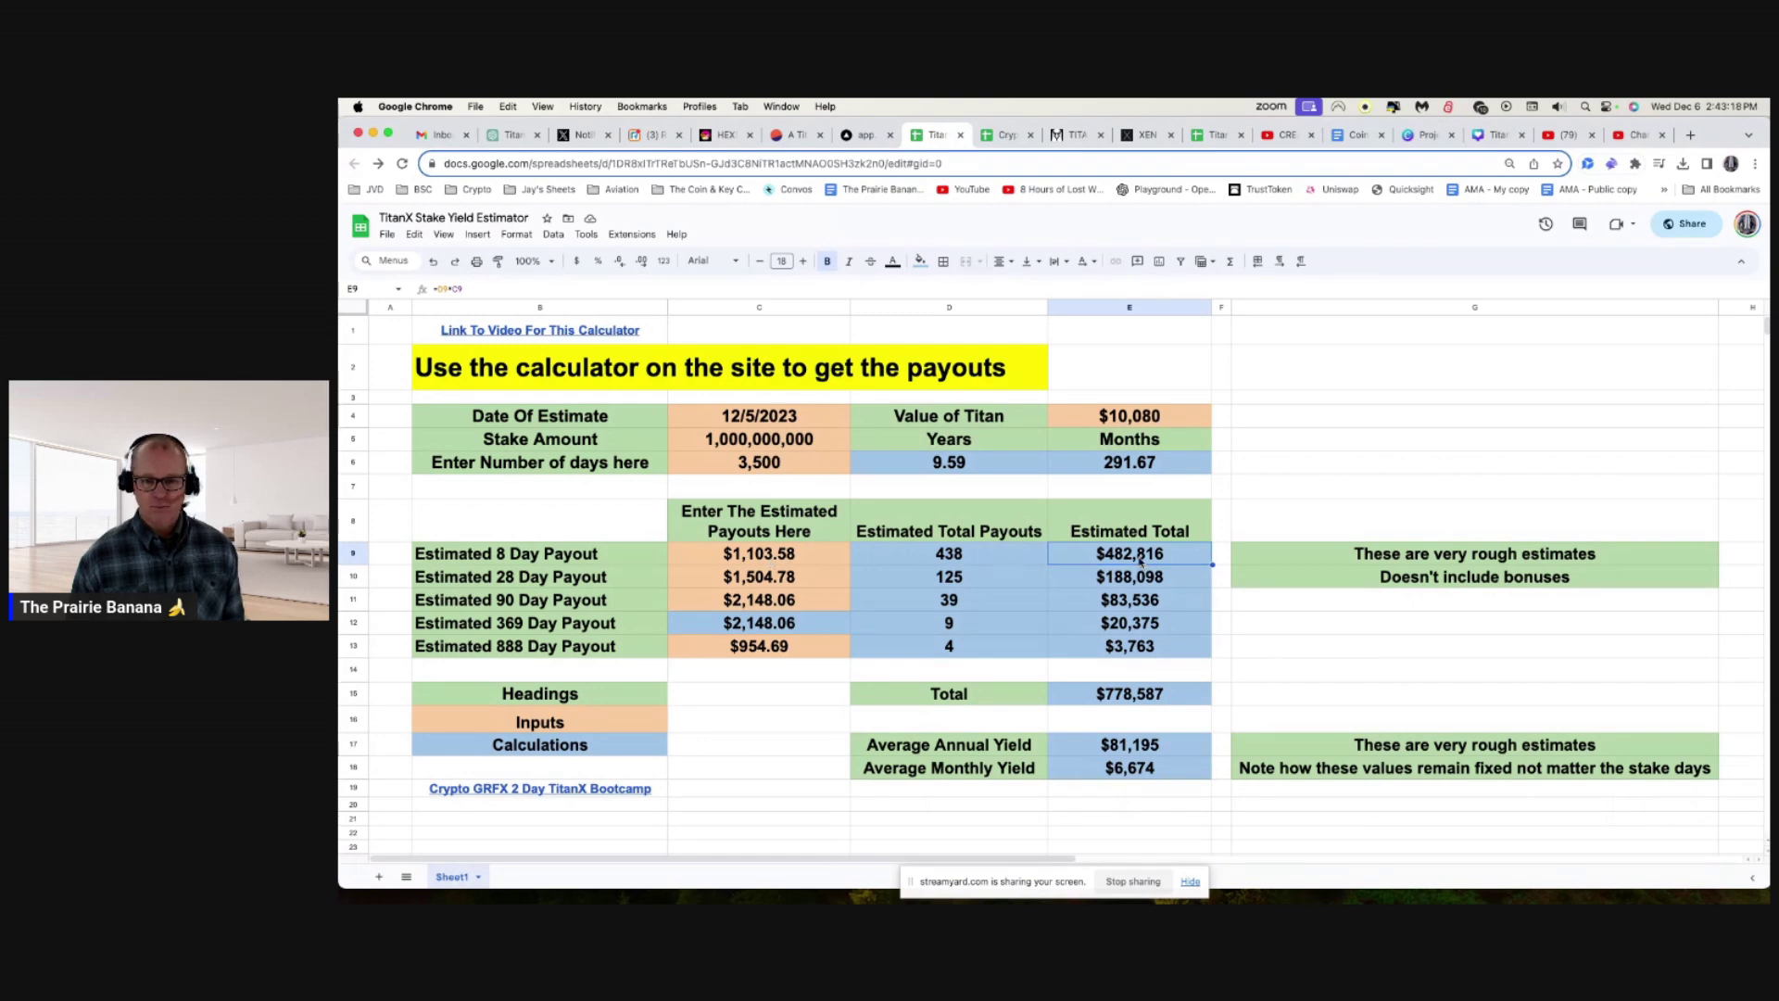
{"action": "left_click_drag", "start_coordinate": [1140, 560], "coordinate": [1123, 650]}
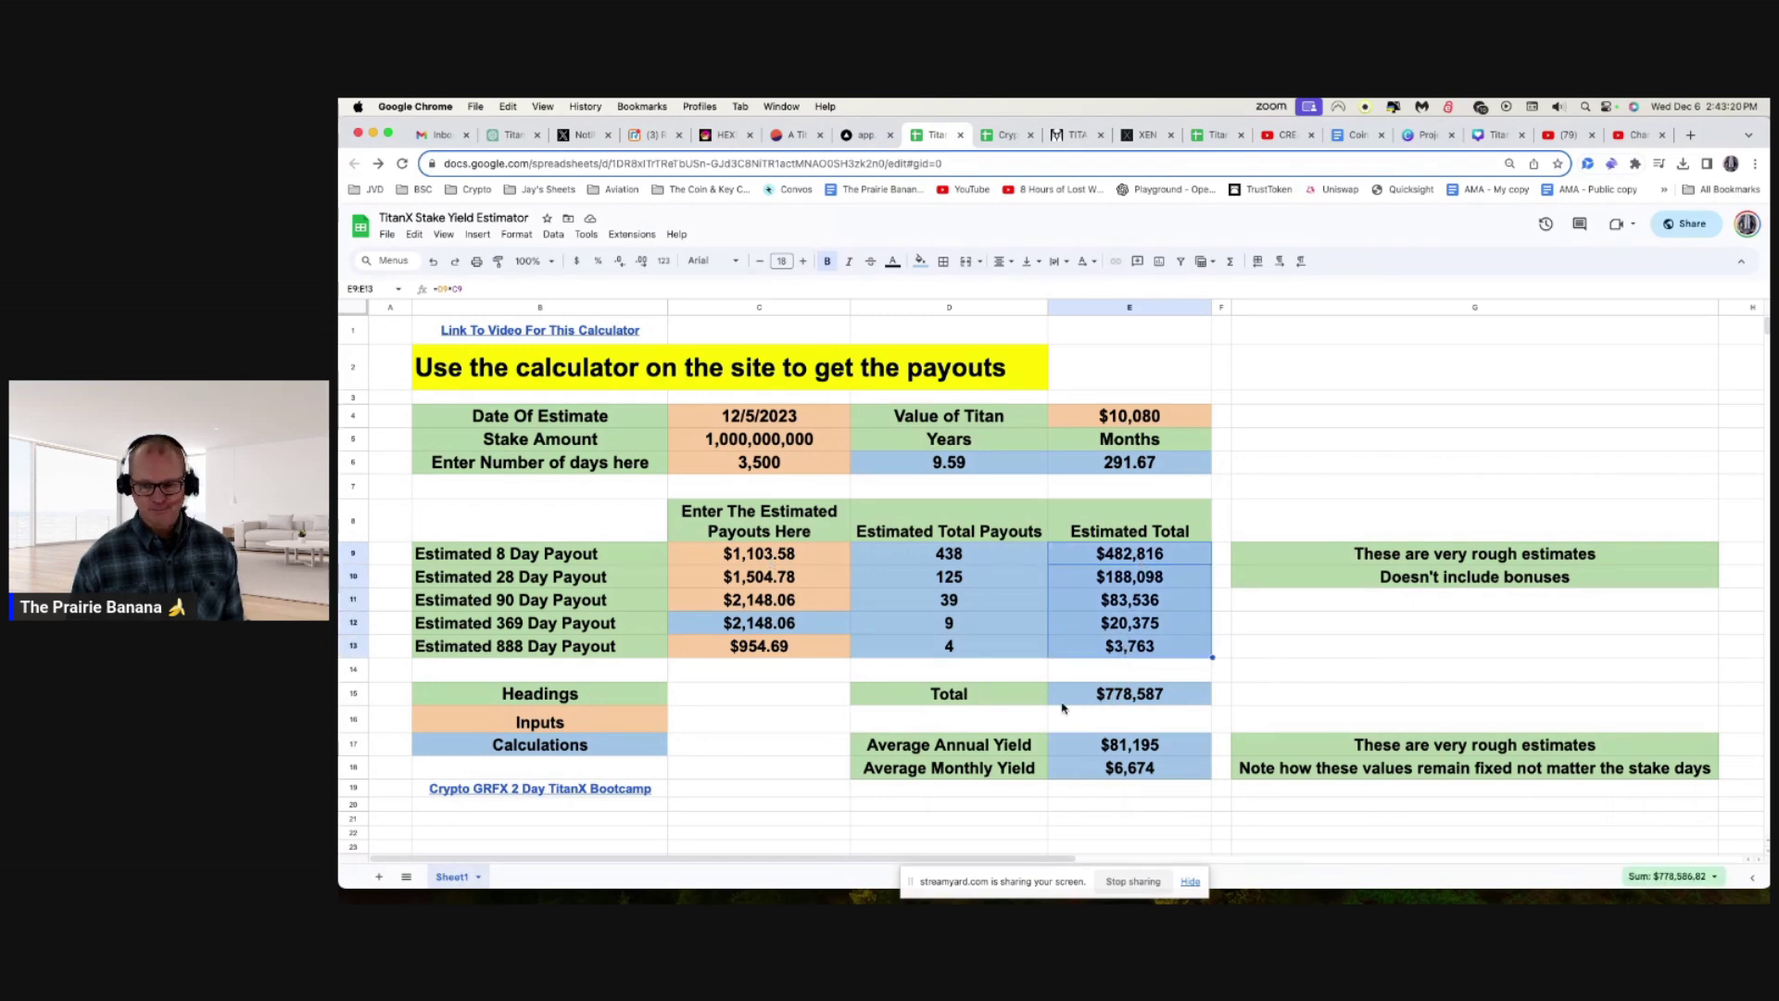
- Examine the overall total, the average annual and monthly yield formulas, and the notes about rough estimates and excluded bonuses
{"action": "left_click", "coordinate": [975, 465]}
{"action": "left_click", "coordinate": [1105, 701]}
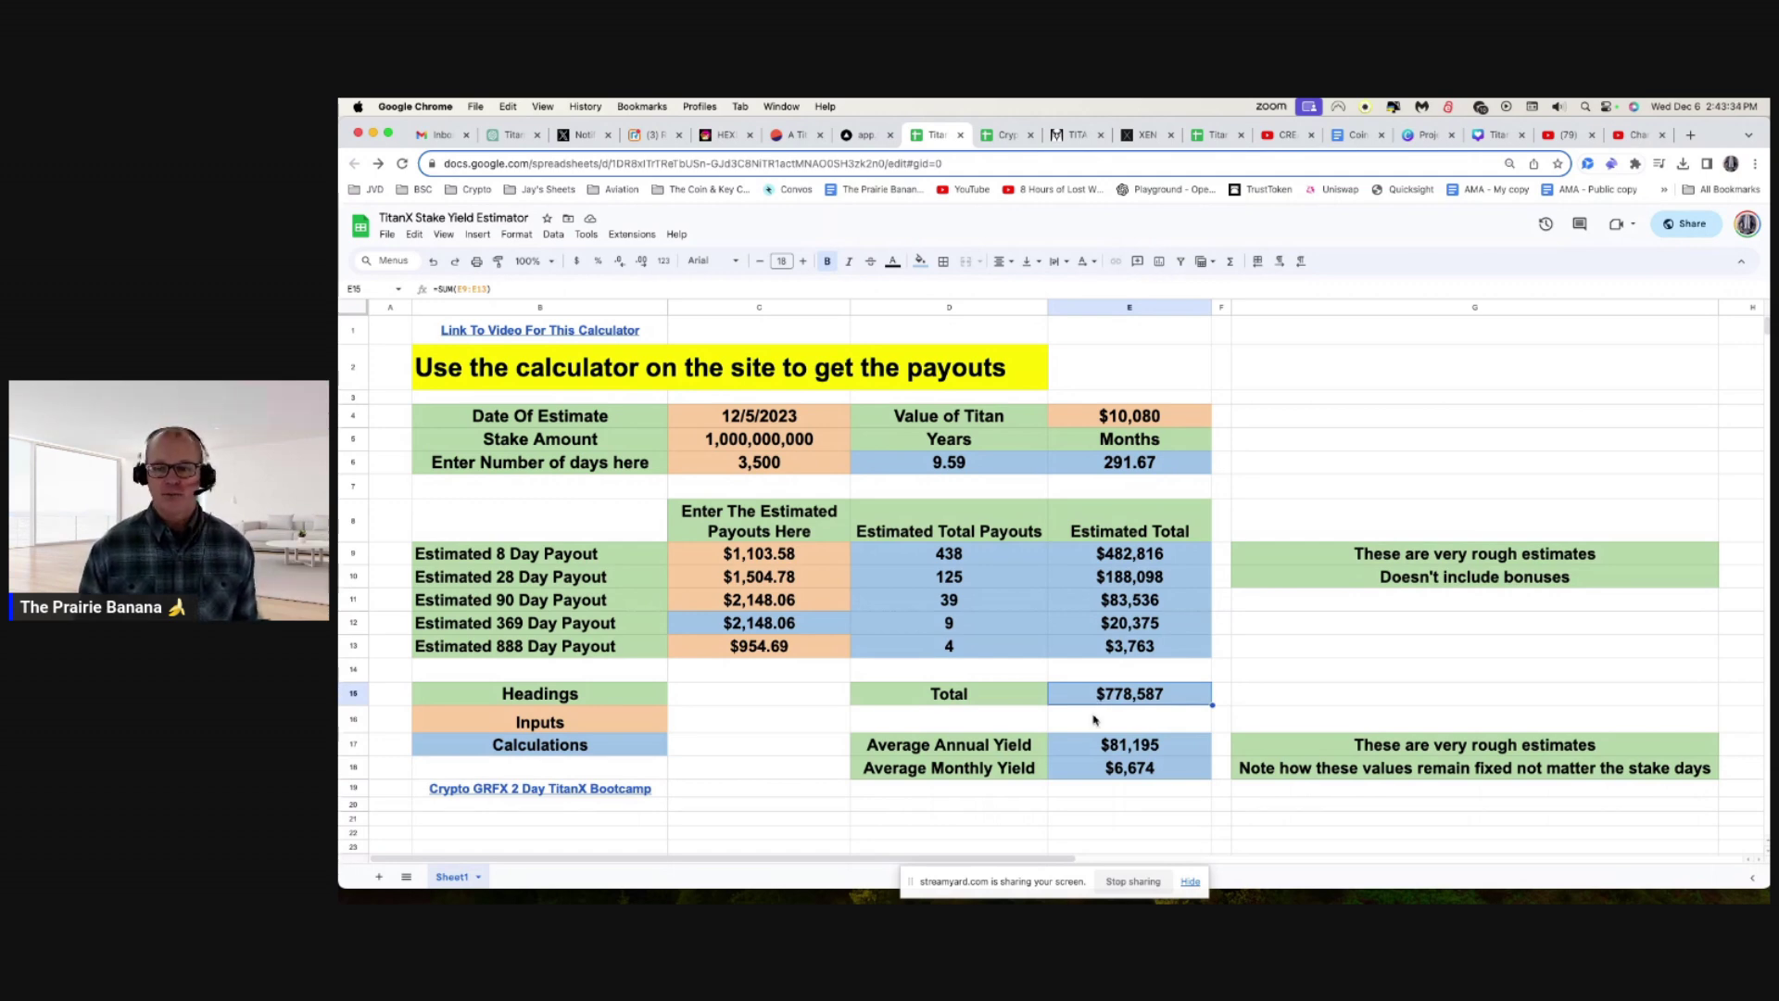
{"action": "left_click", "coordinate": [1092, 721]}
{"action": "left_click", "coordinate": [1086, 747]}
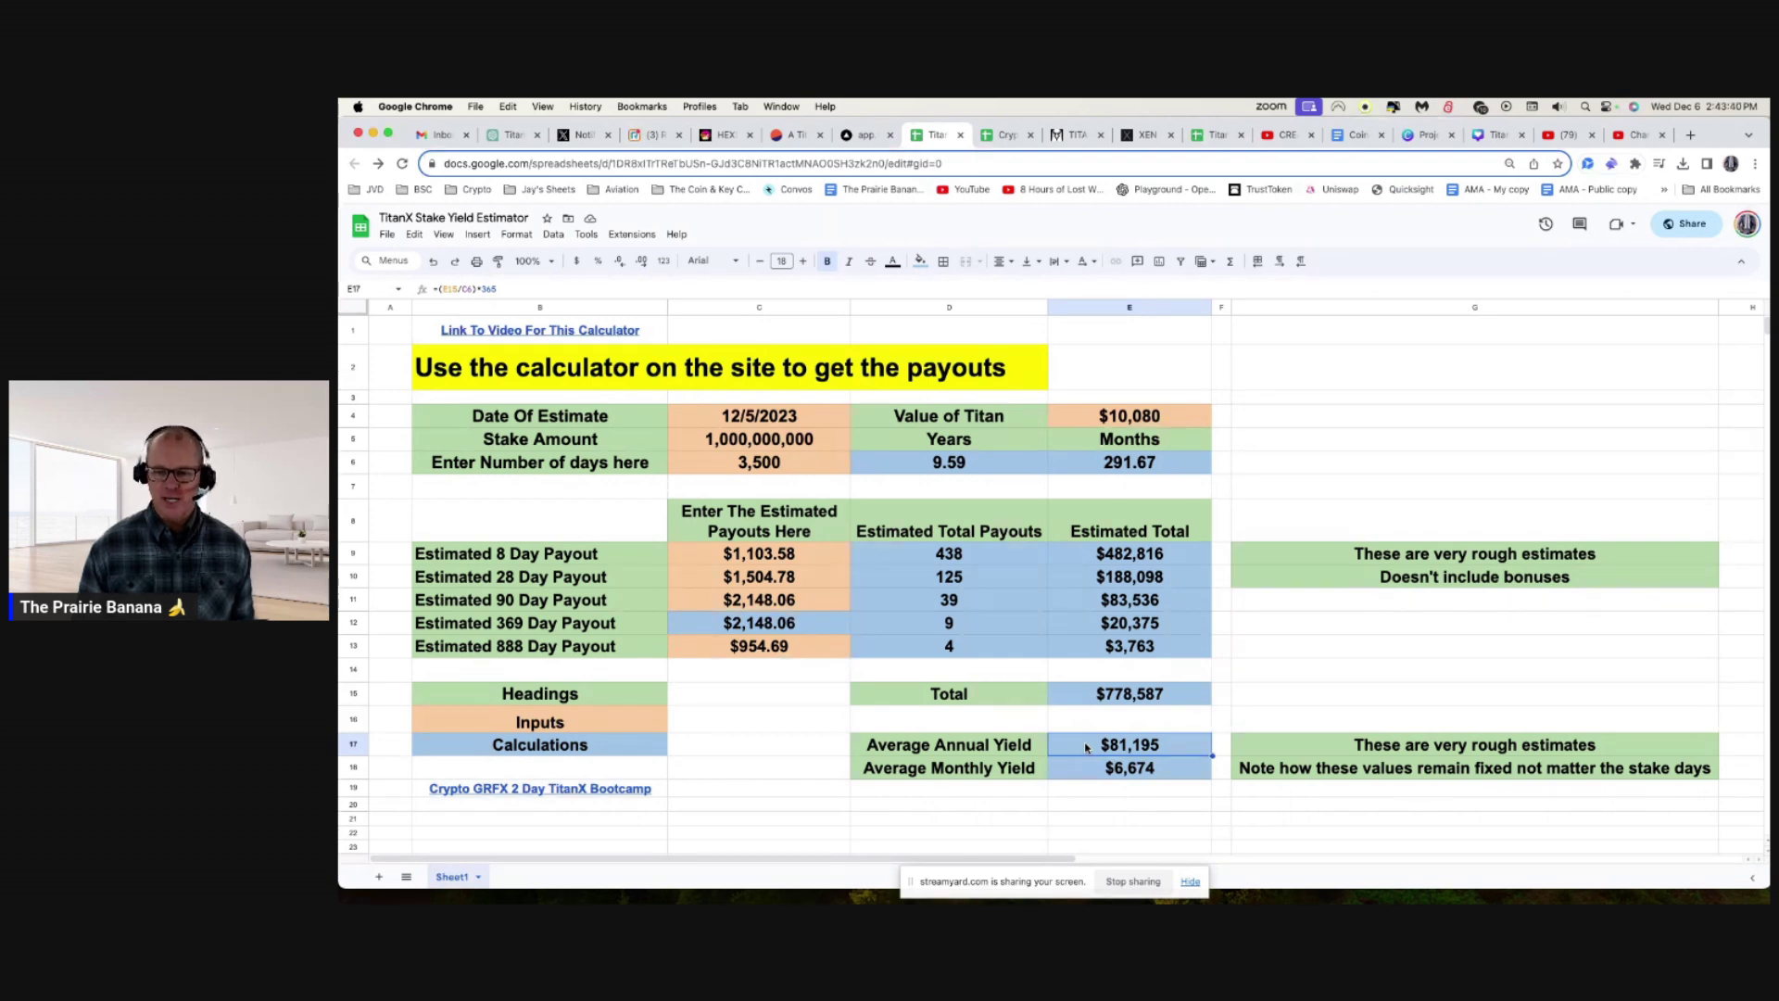
{"action": "left_click", "coordinate": [1114, 704]}
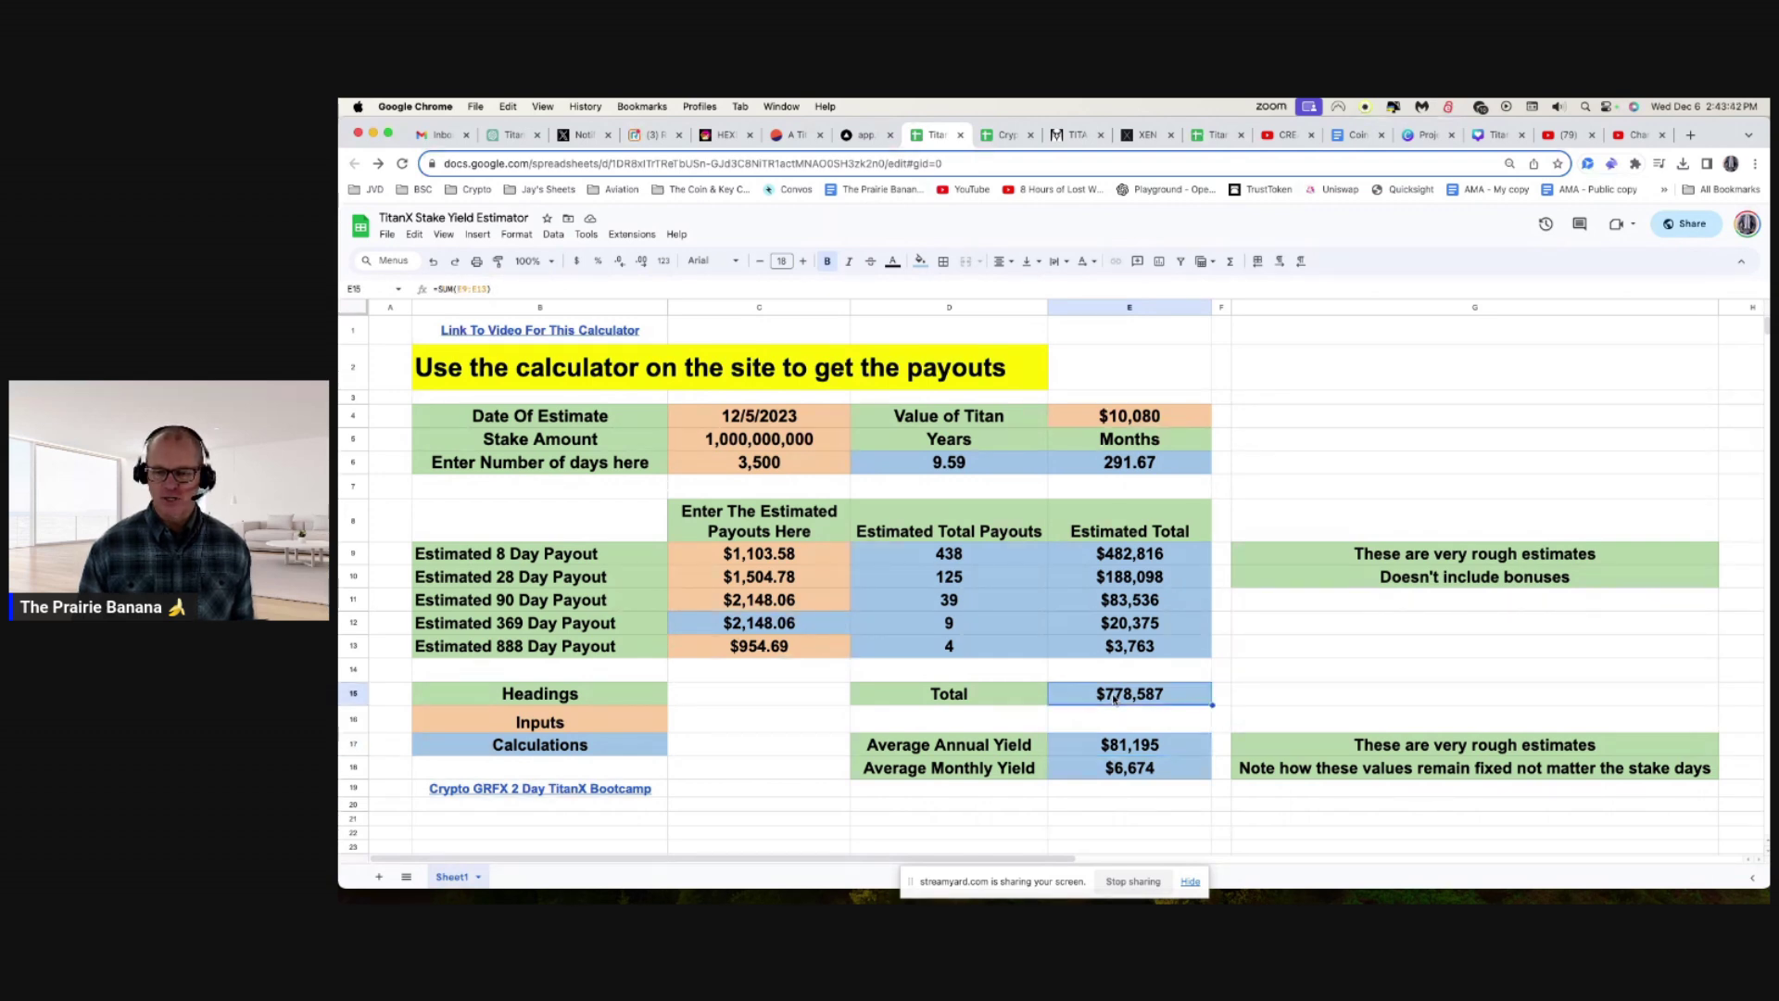
{"action": "left_click", "coordinate": [1111, 747]}
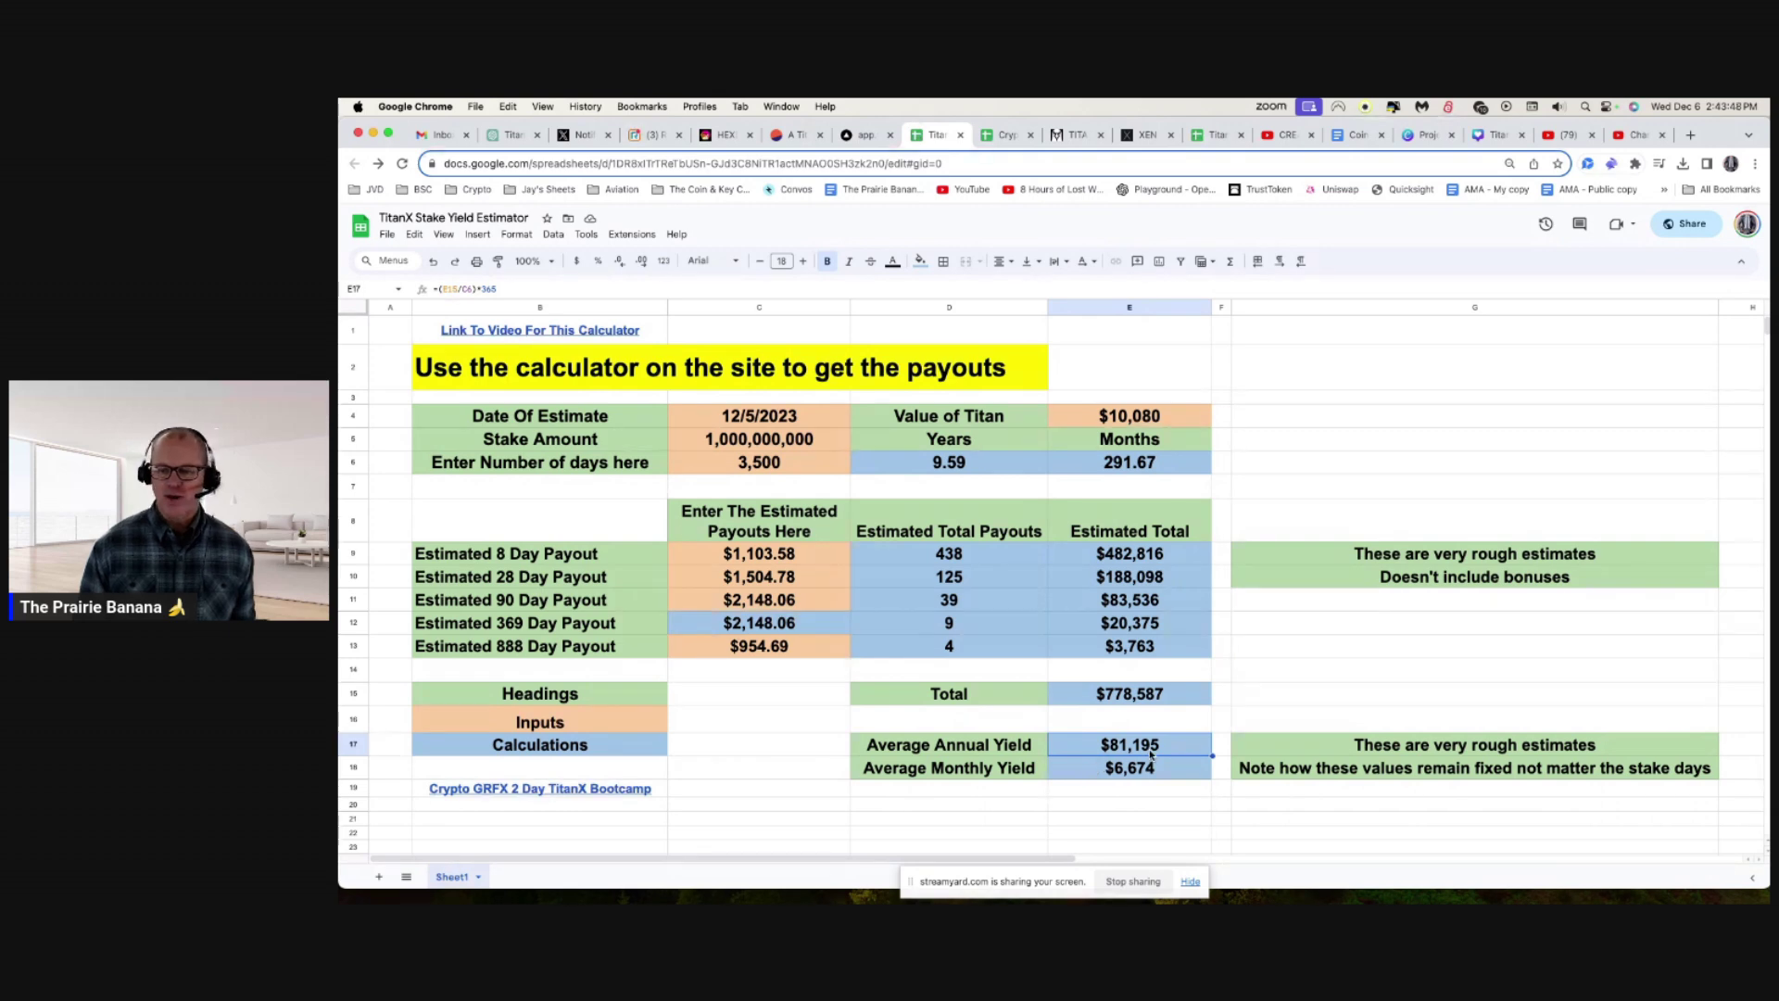
{"action": "left_click", "coordinate": [1099, 774]}
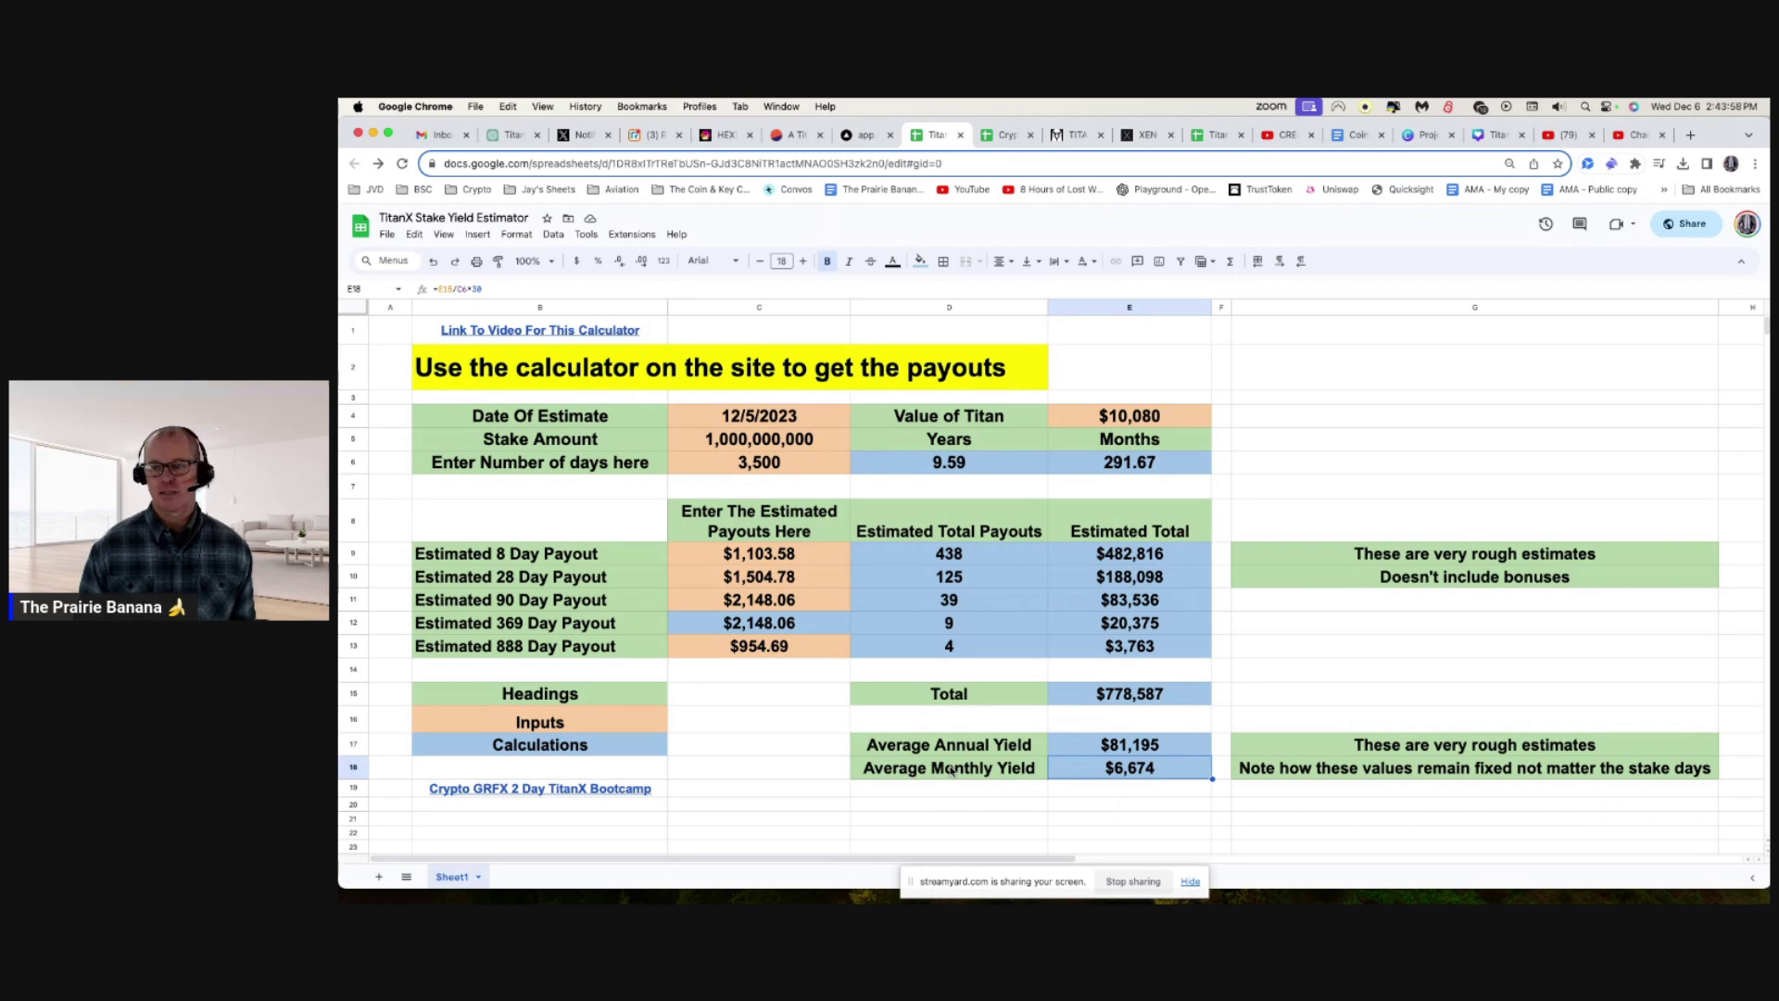
{"action": "left_click", "coordinate": [1491, 550]}
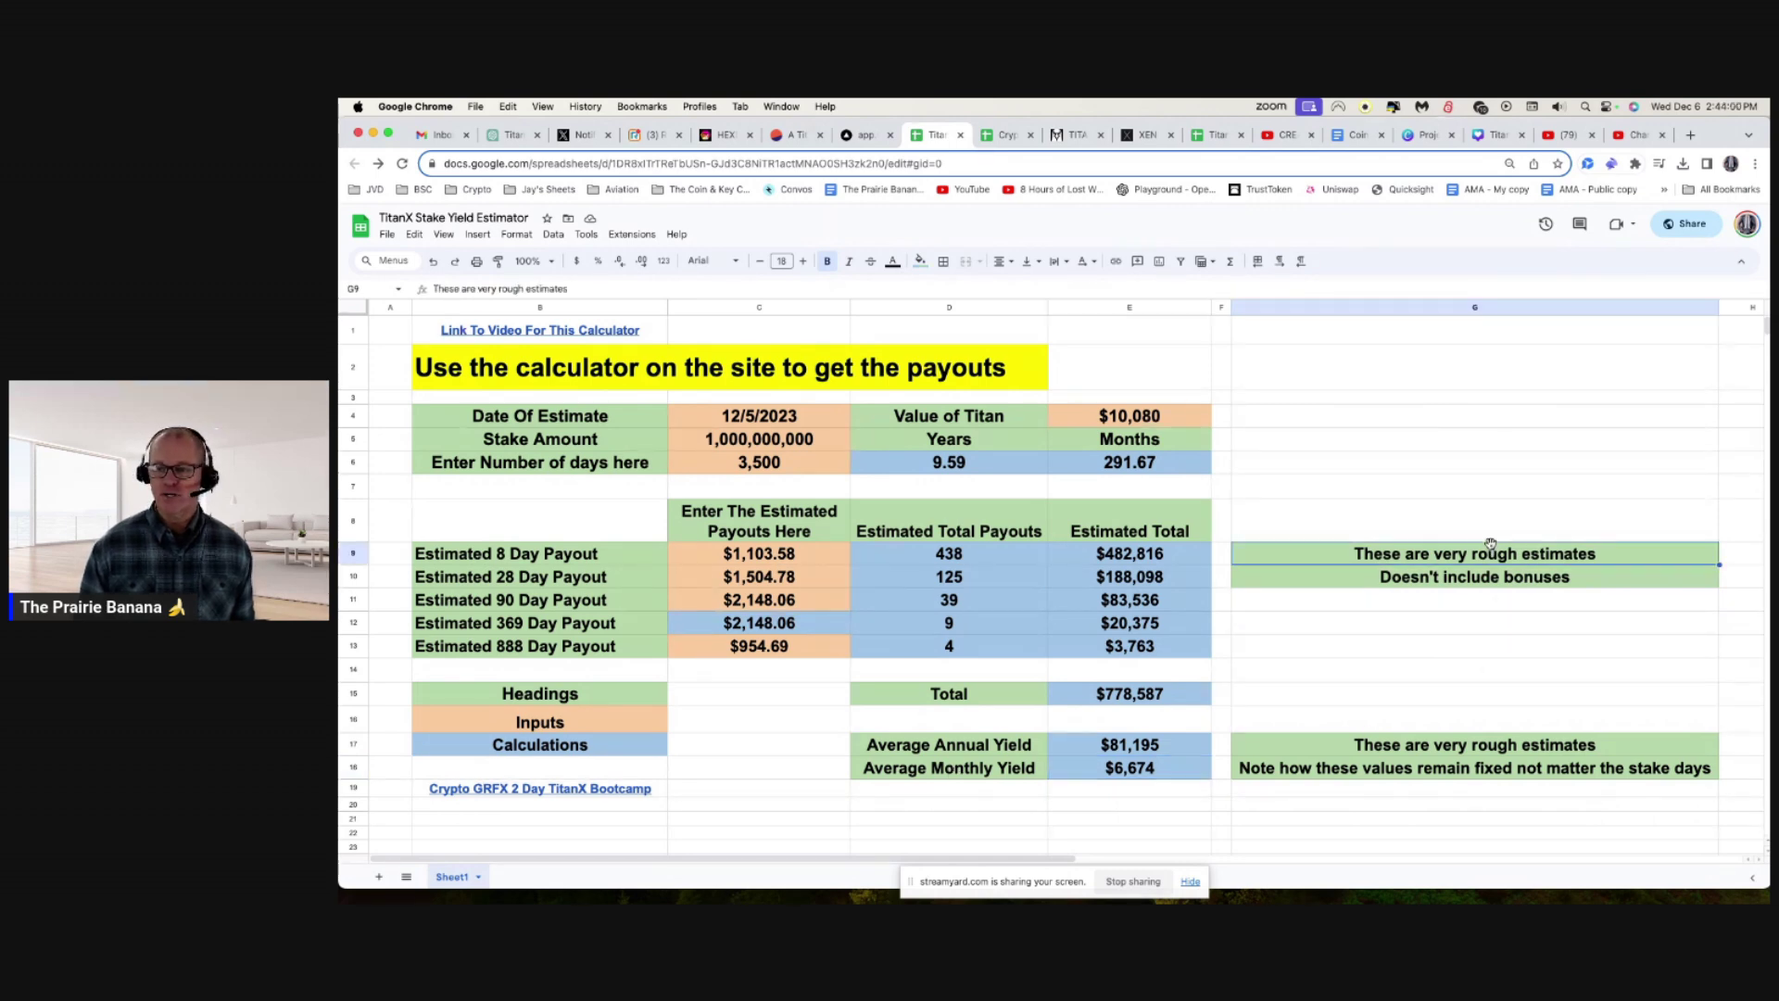
{"action": "left_click", "coordinate": [1450, 579]}
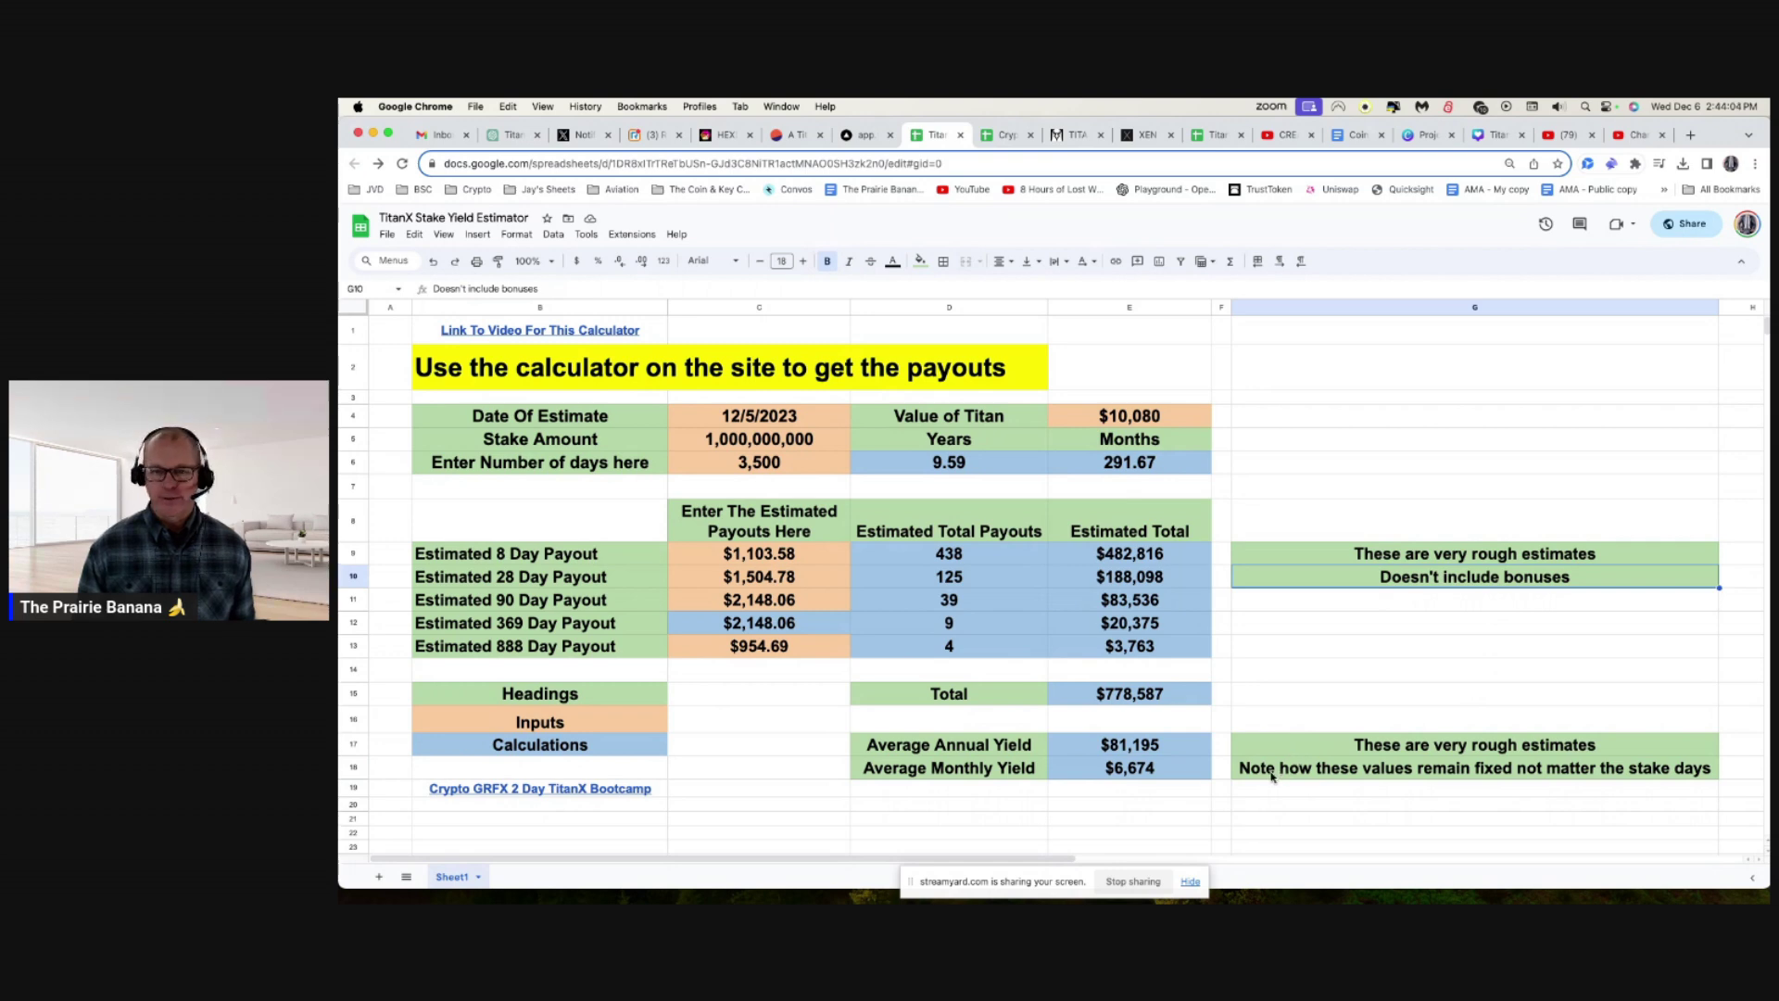
{"action": "left_click", "coordinate": [756, 671]}
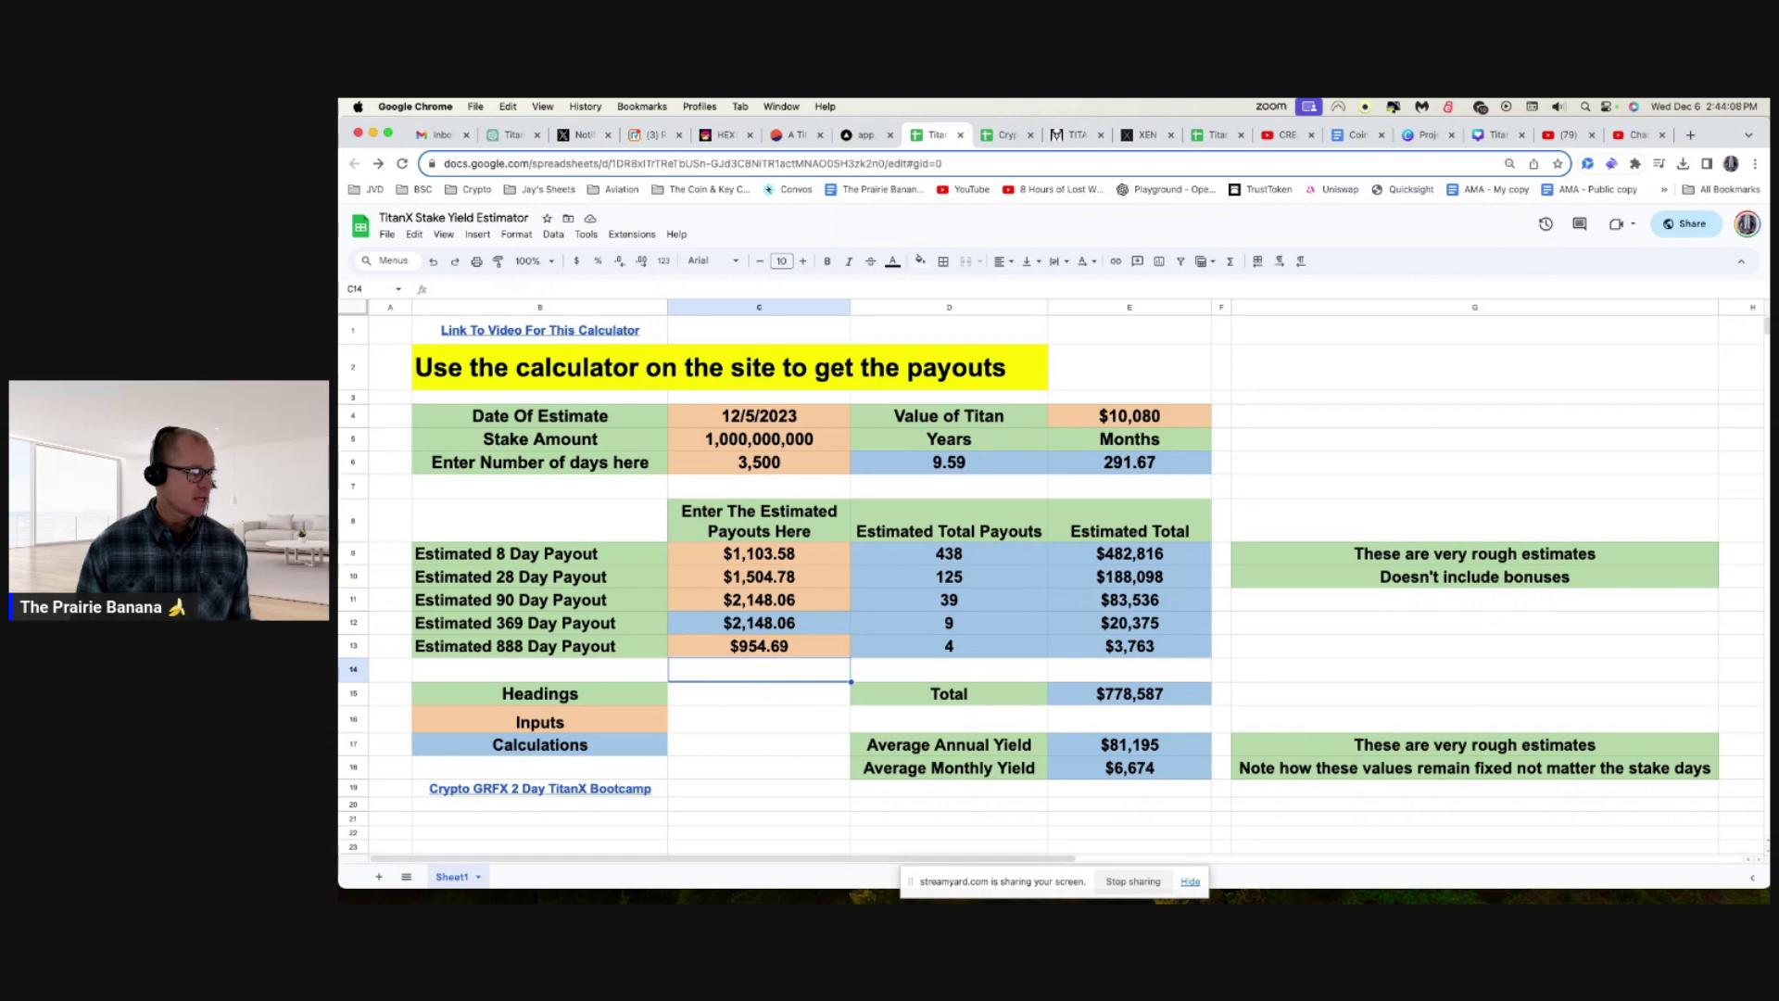